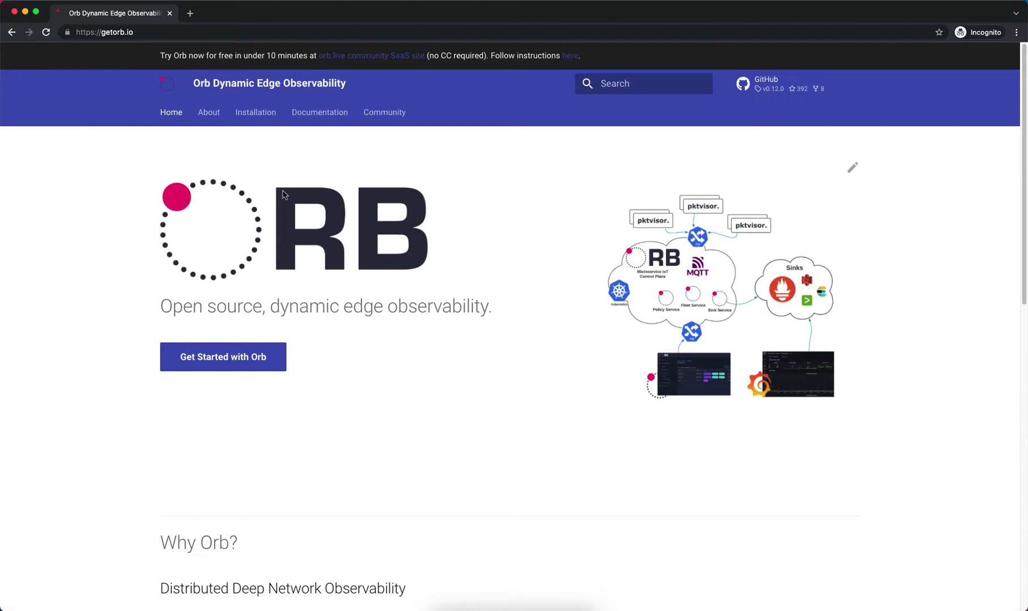
Browse getorb.io's Documentation page, then load orb.live in a new browser tab
left_click(269, 115)
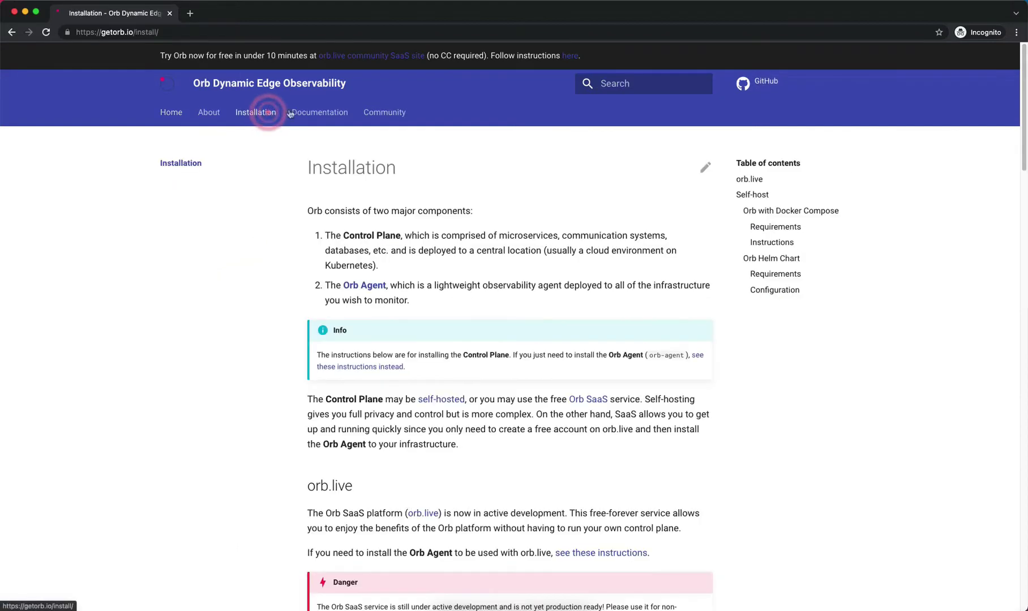
left_click(318, 113)
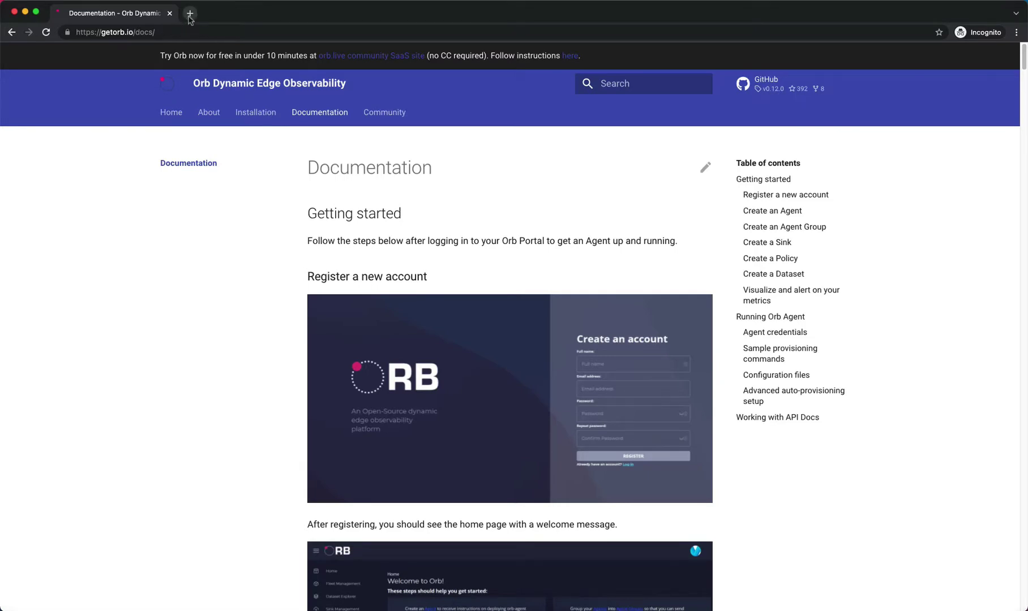
left_click(189, 13)
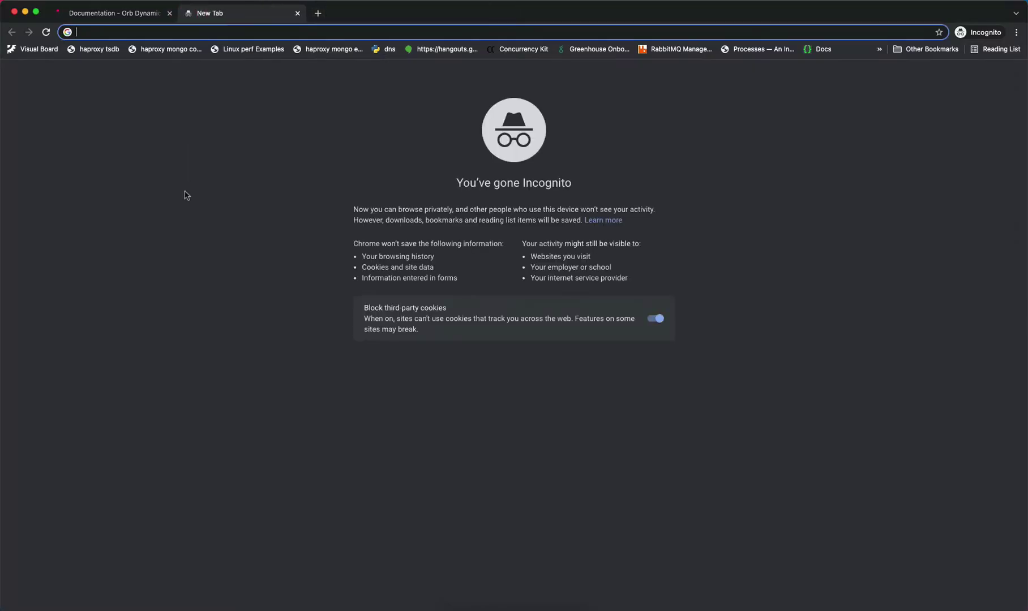
type("orb.live")
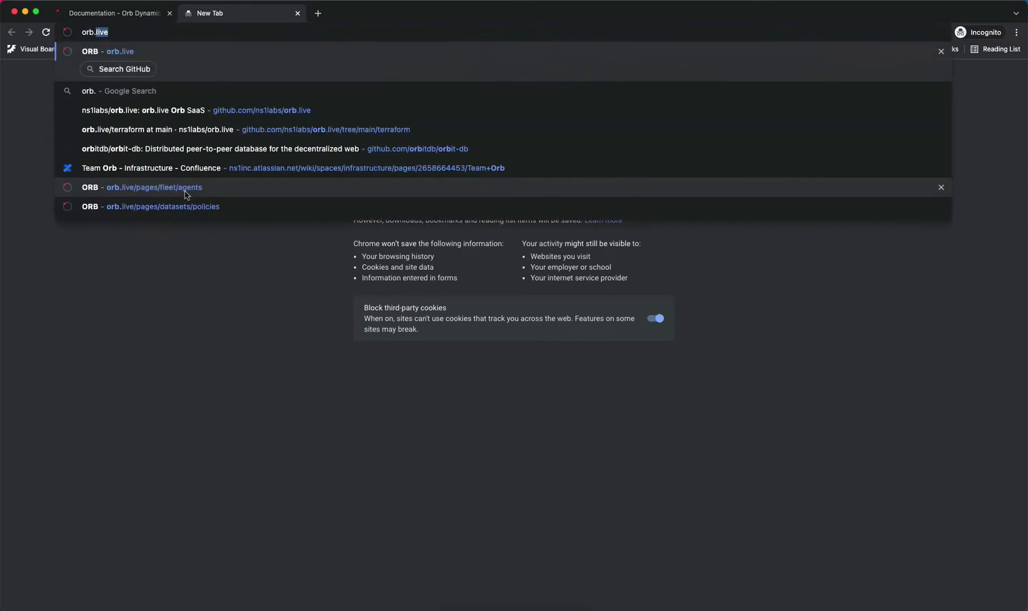
left_click(185, 191)
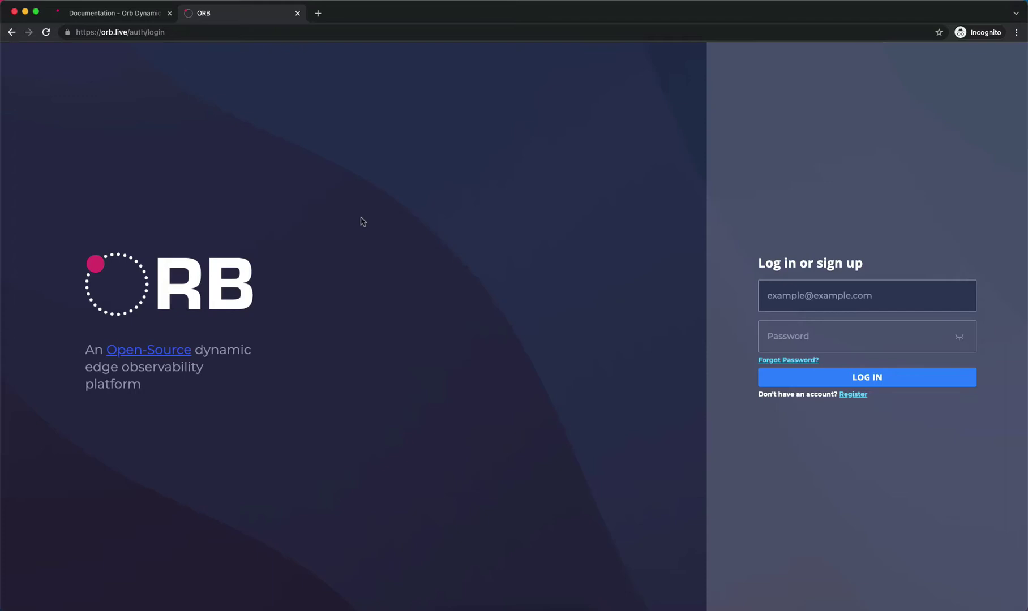
Open Orb's registration form and fill in full name, company, email and a matching password
left_click(852, 396)
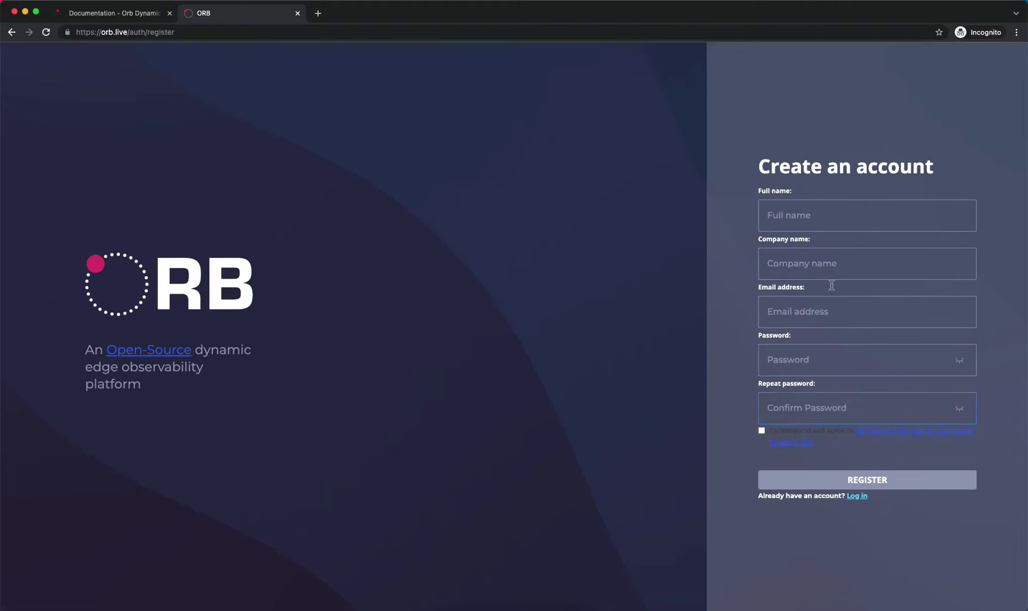
left_click(815, 212)
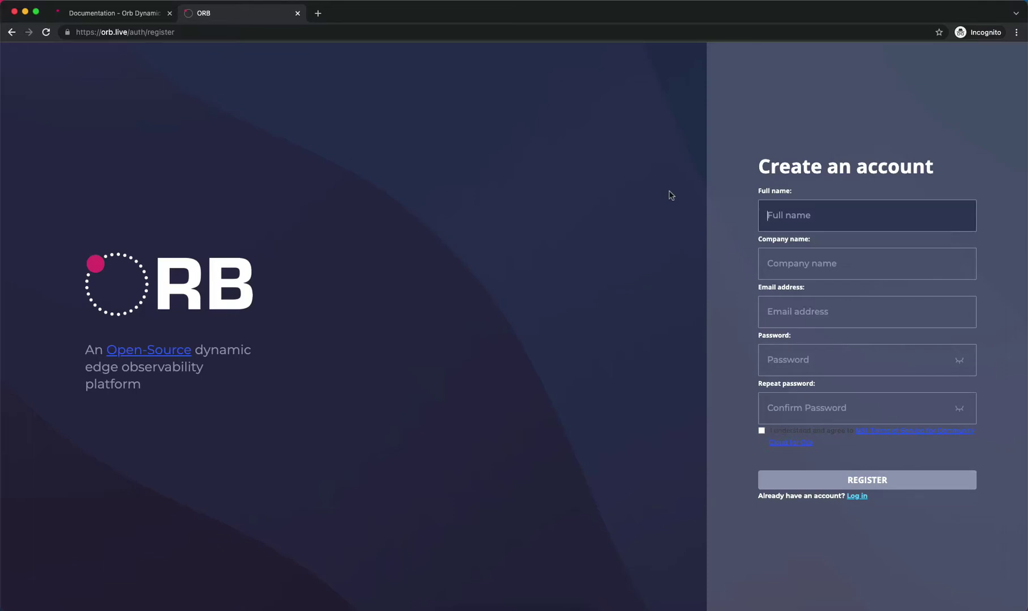
type("Demo Orb")
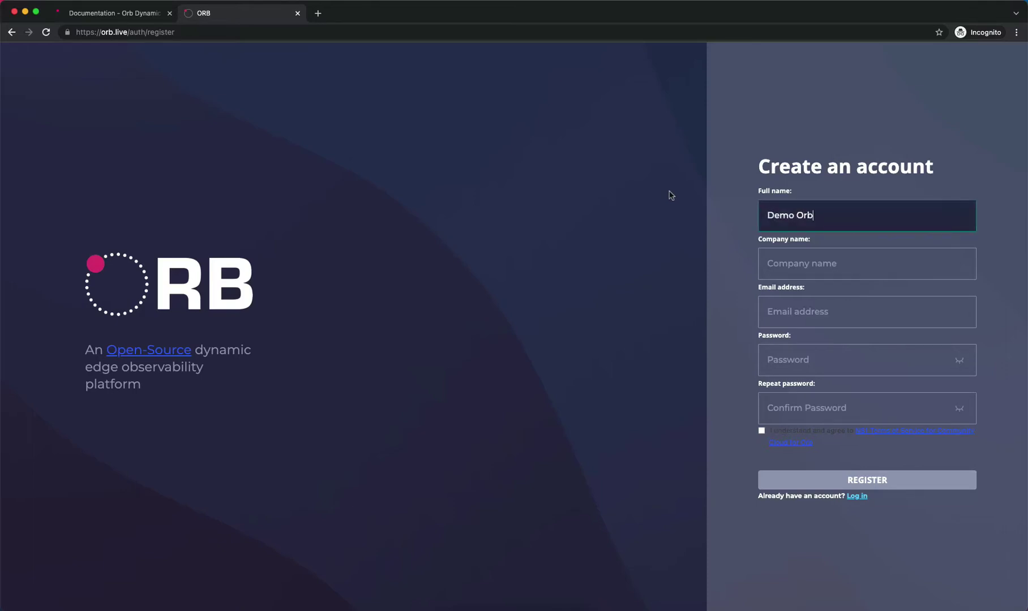
key("Tab")
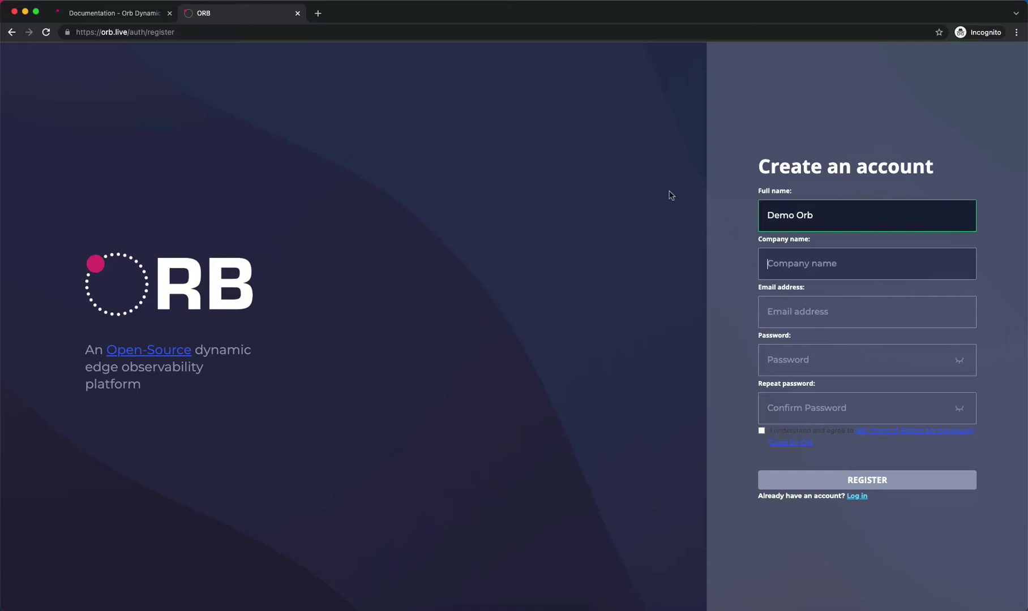
type("Demo")
key("Tab")
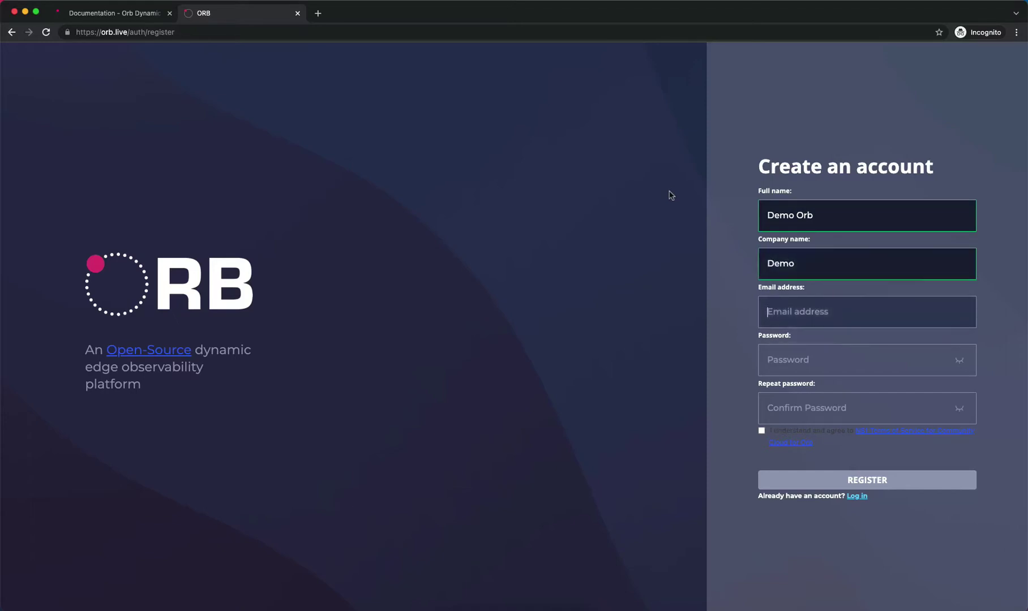
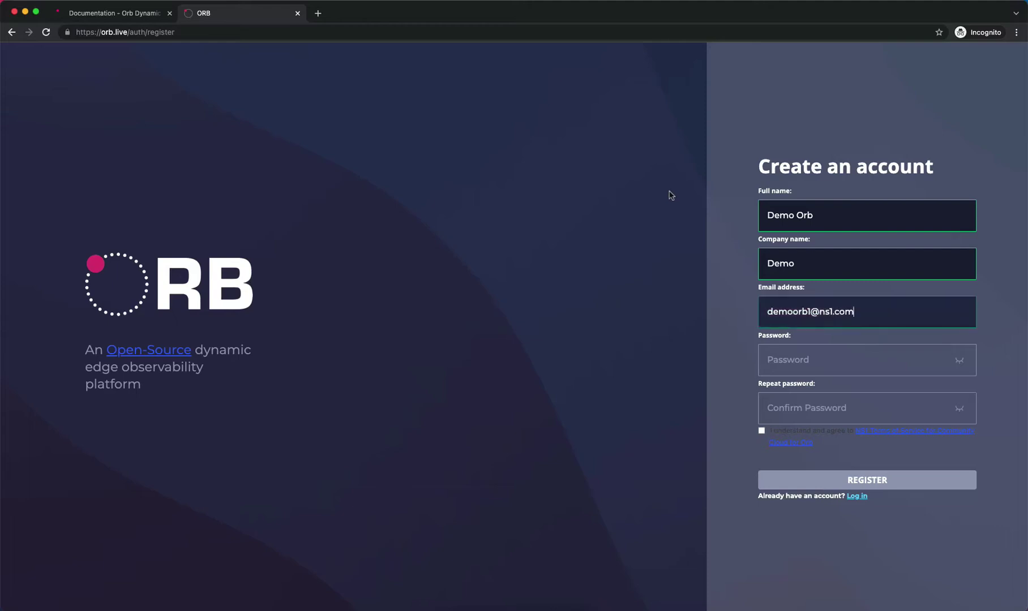
key("Tab")
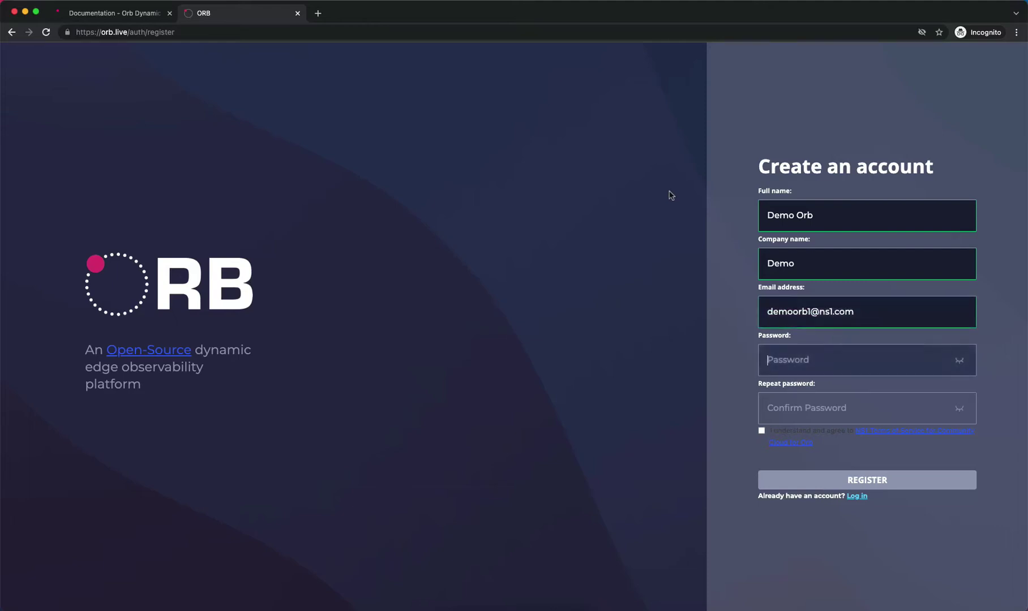
type("*******")
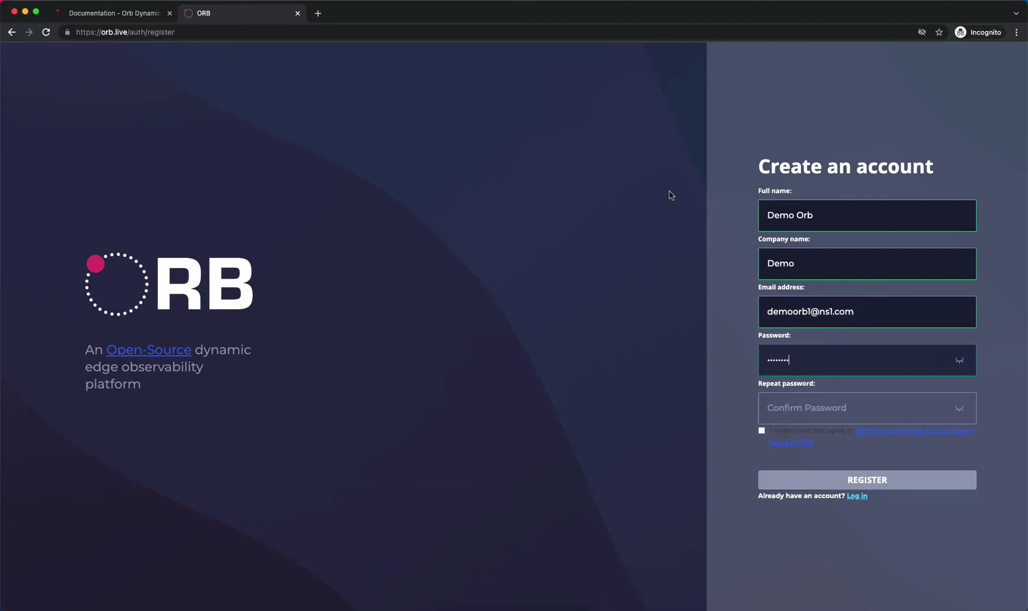
key("Tab")
type("****")
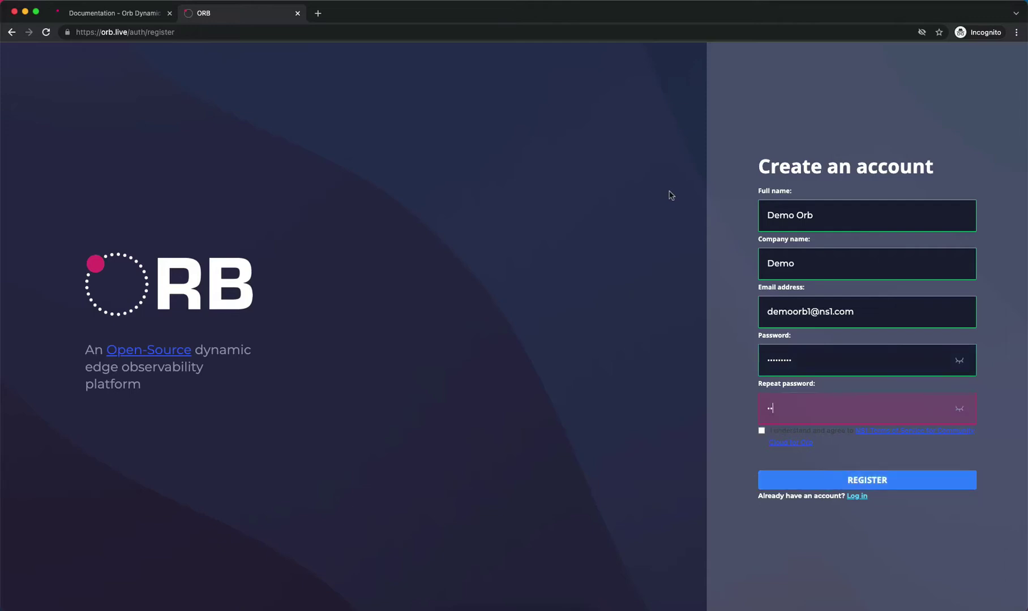
type("****")
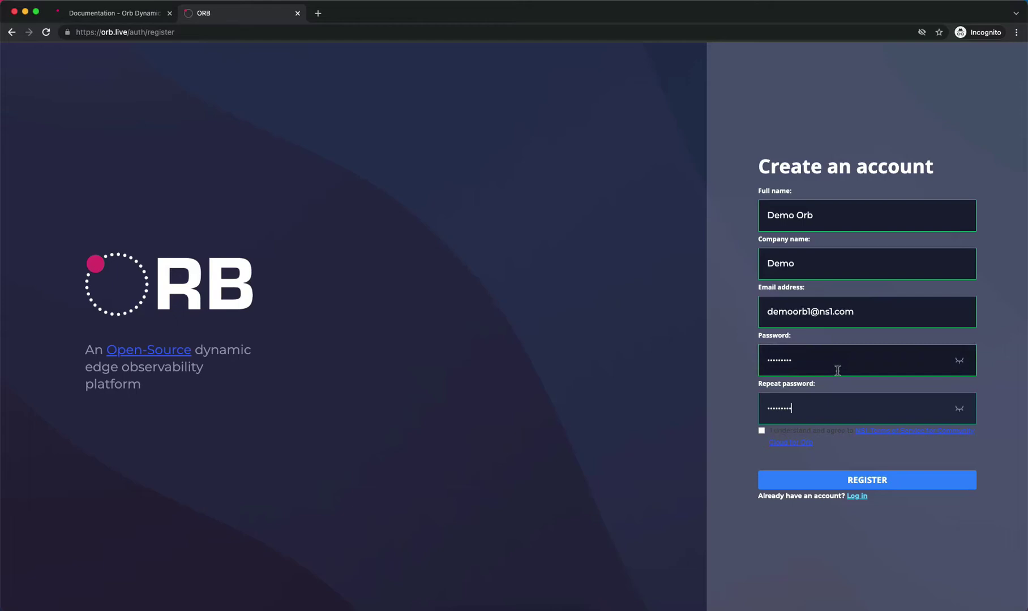
Read and accept the terms of service, then submit the registration
left_click(883, 431)
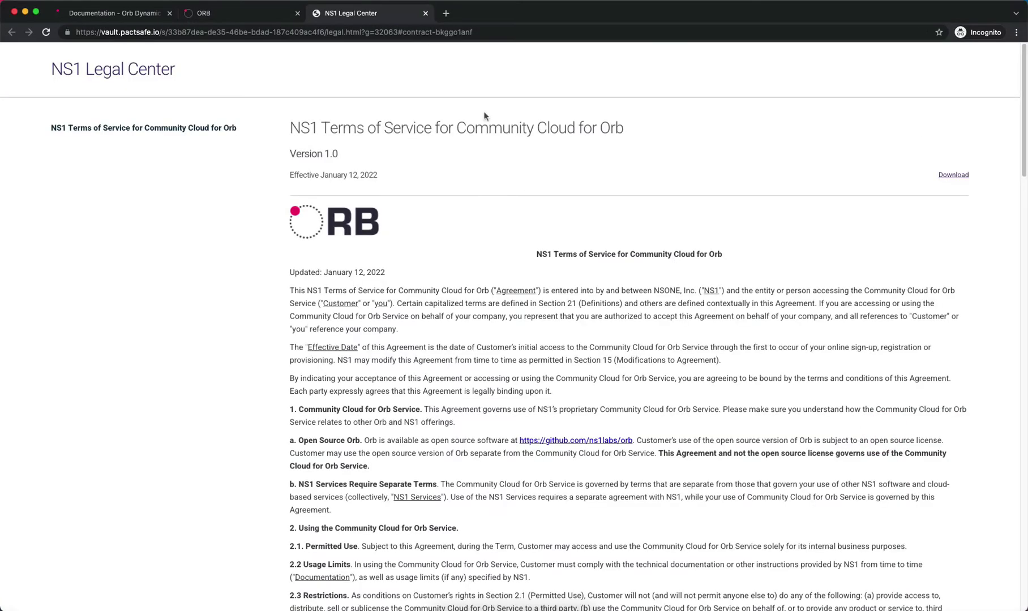
left_click(238, 13)
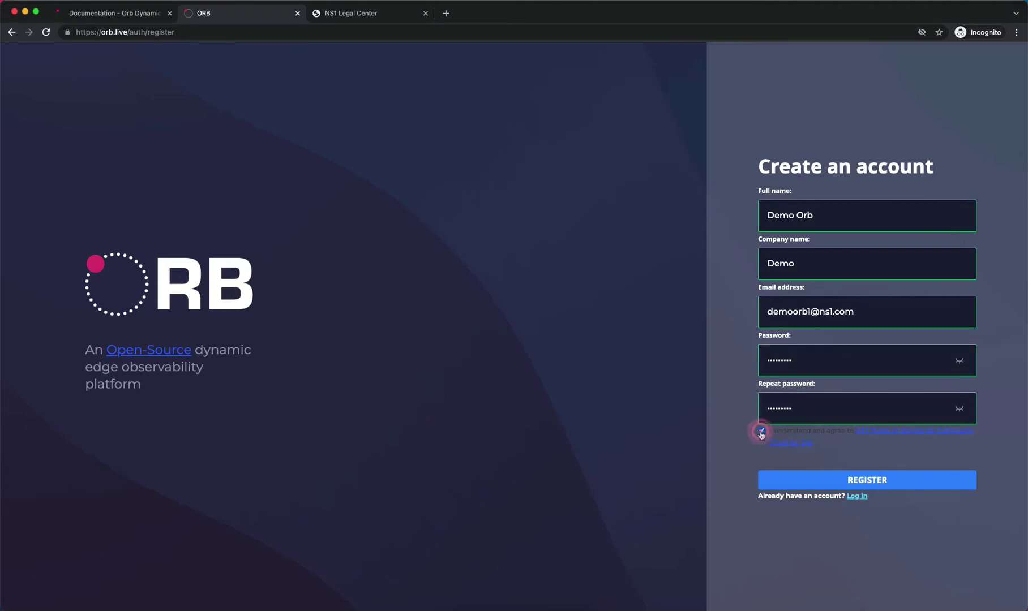
left_click(761, 431)
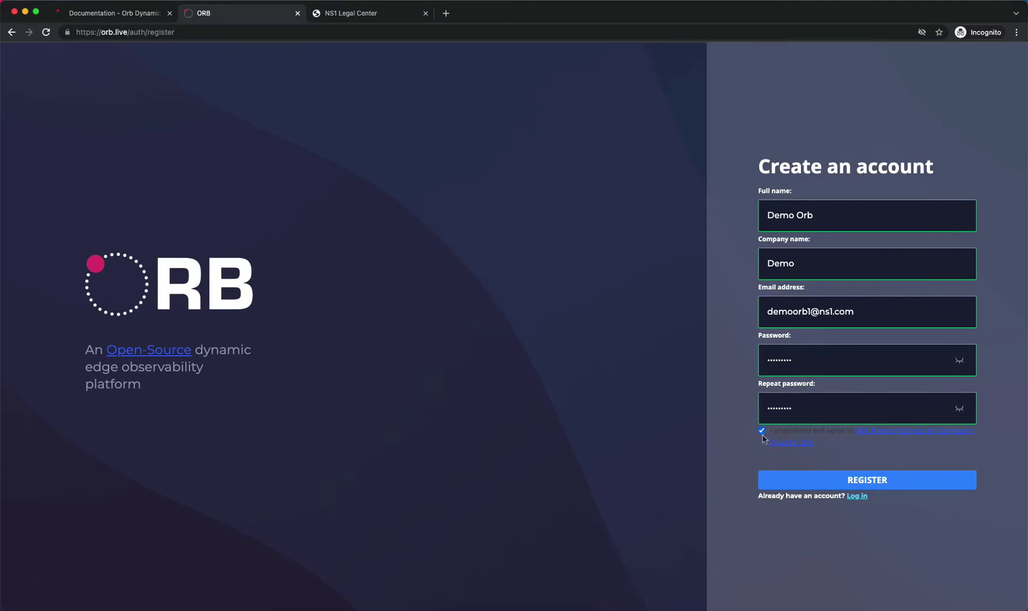
left_click(873, 482)
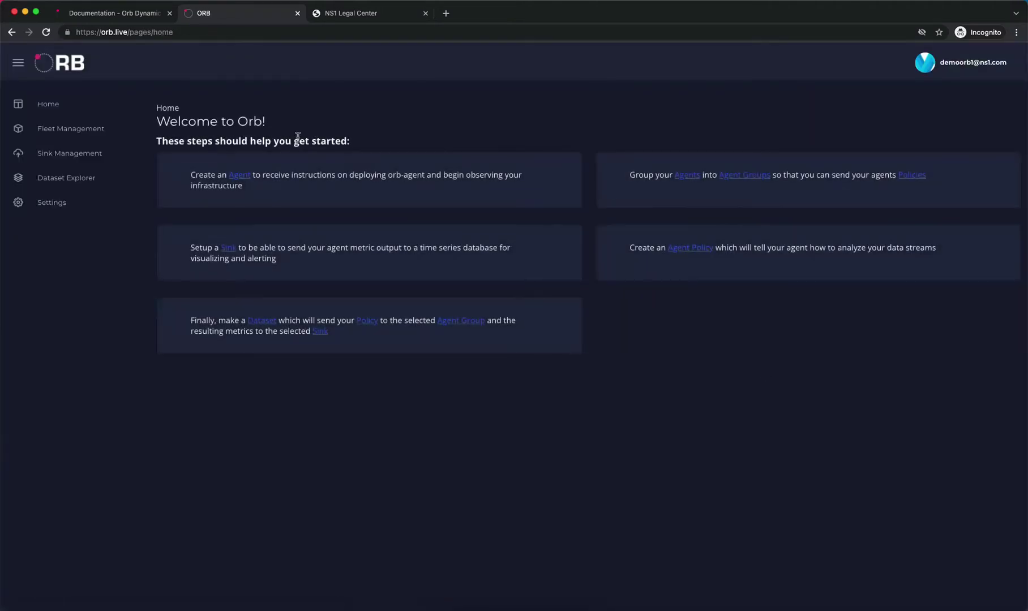
left_click(64, 130)
left_click(73, 205)
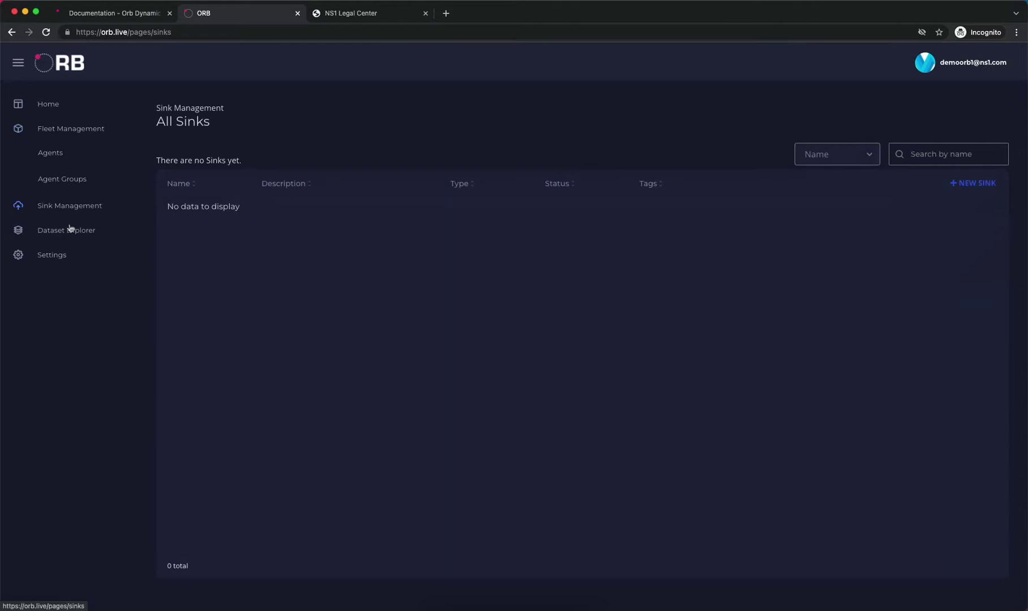
left_click(69, 229)
left_click(67, 258)
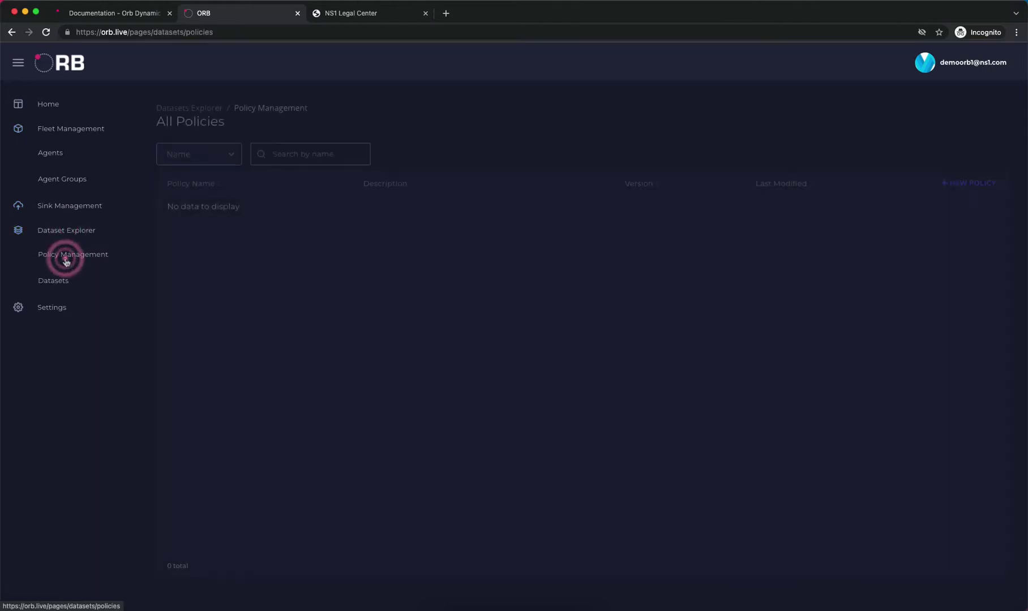
left_click(55, 129)
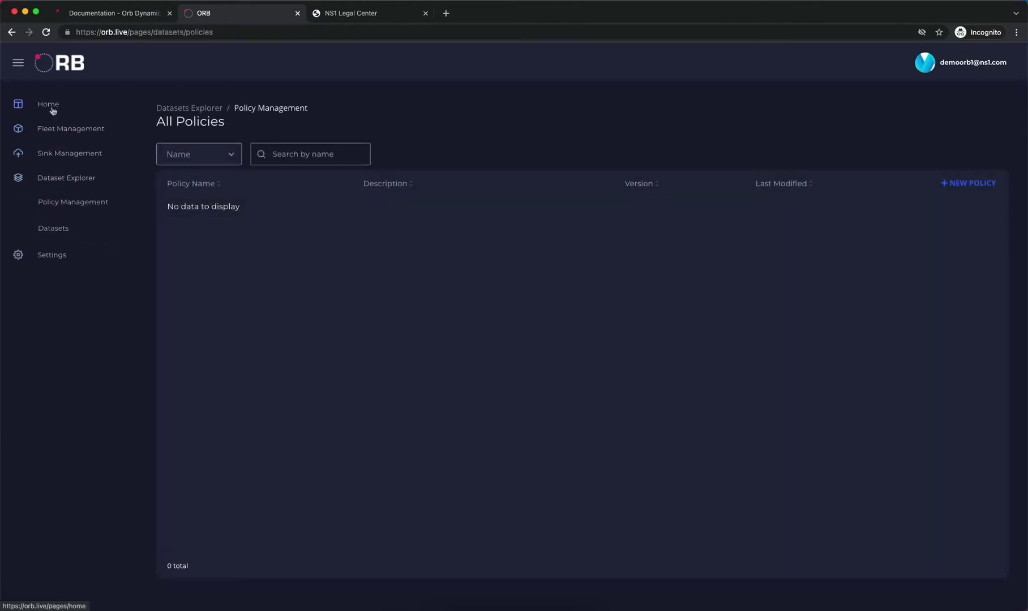
left_click(50, 106)
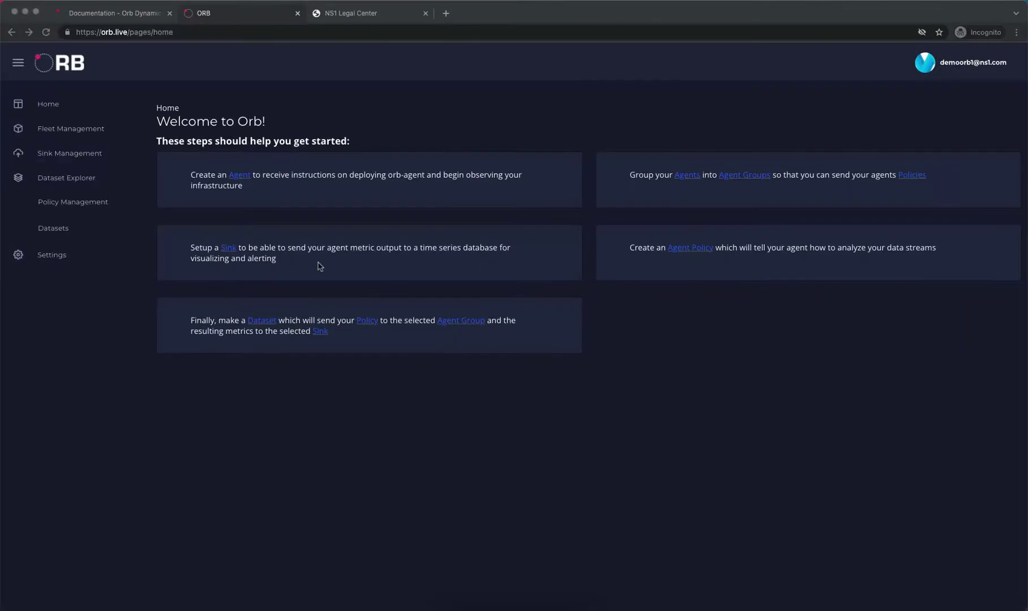
left_click(66, 131)
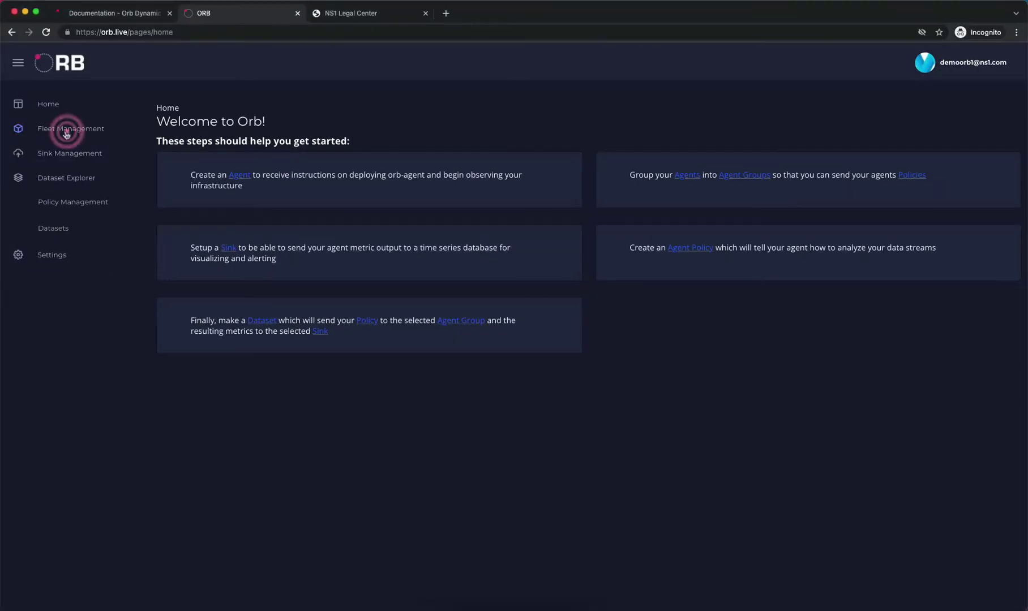
left_click(60, 133)
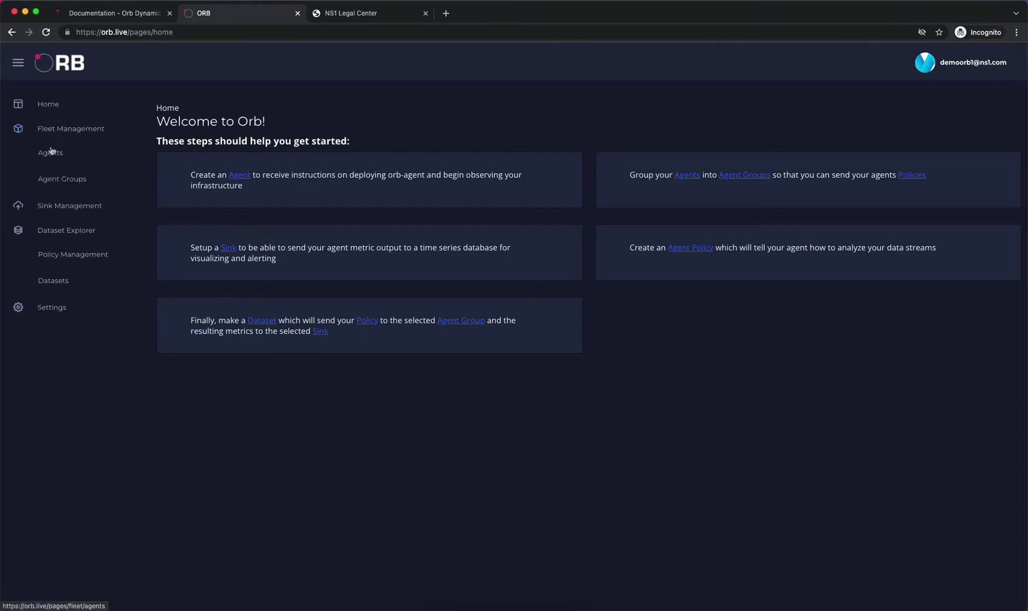
Start a new agent from the agents list and name it demo-agent
left_click(50, 153)
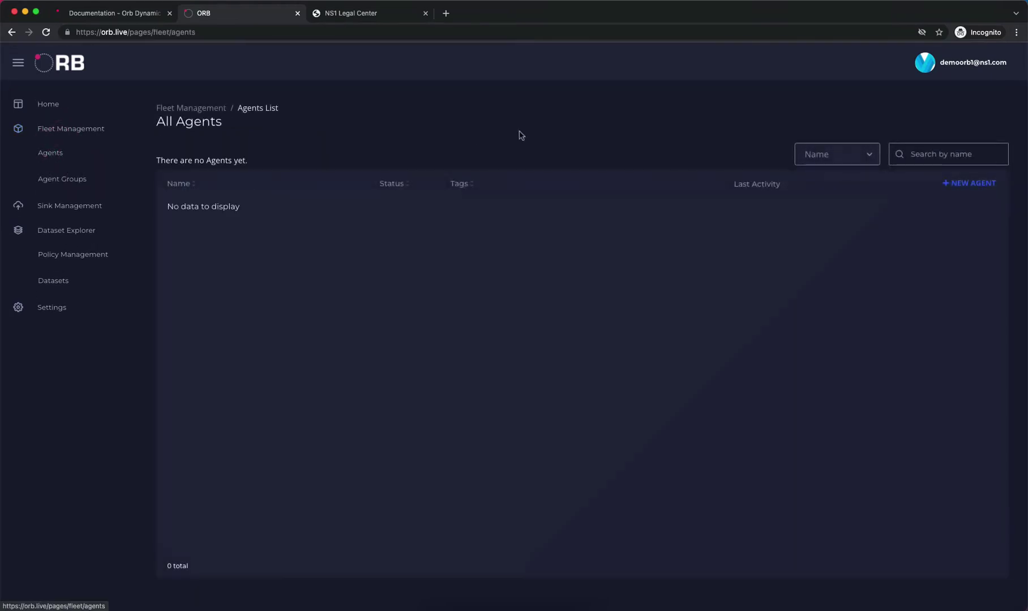
left_click(961, 189)
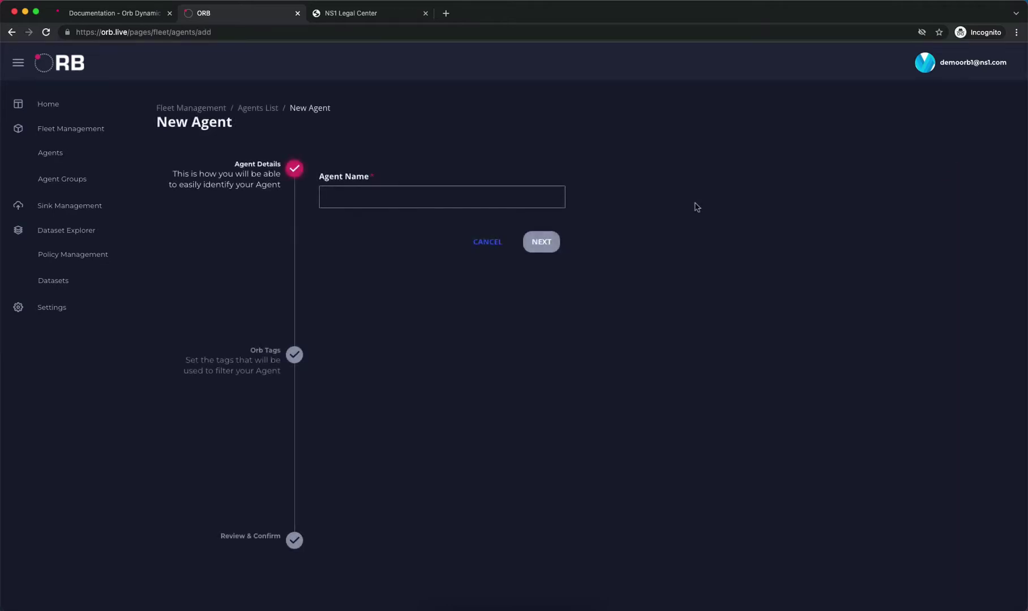
left_click(416, 200)
type("demo-agent")
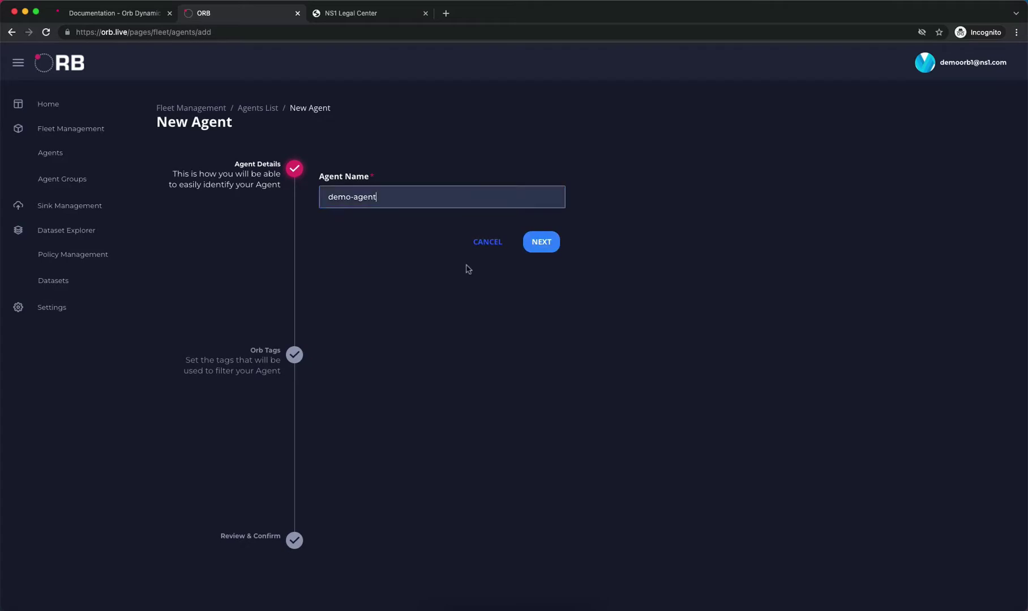
left_click(536, 244)
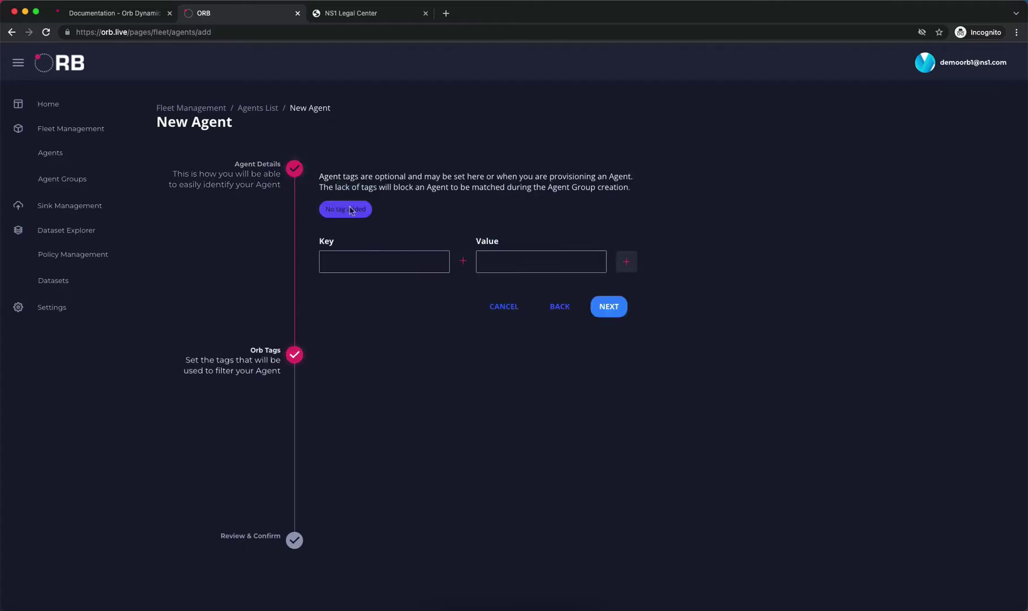
Tag the agent test: true, review it, and create demo-agent
left_click(354, 260)
type("test")
left_click(509, 257)
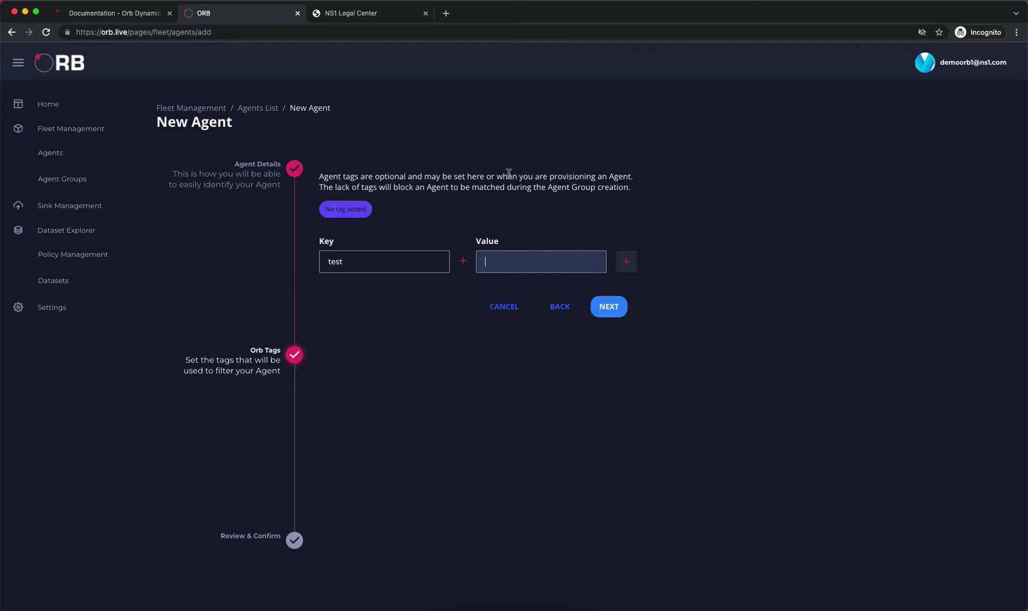
type("true")
left_click(625, 264)
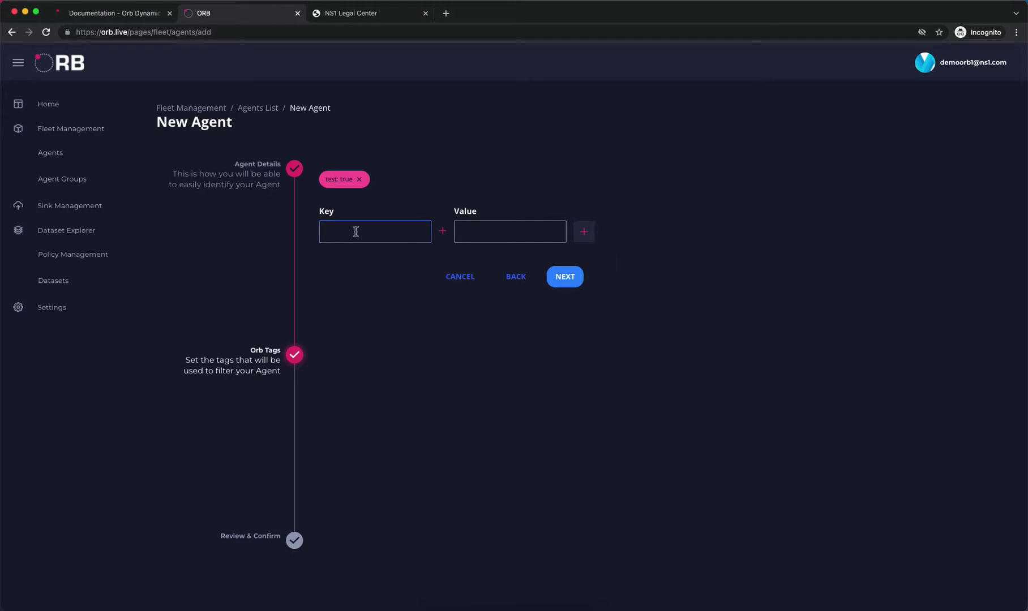
left_click(558, 277)
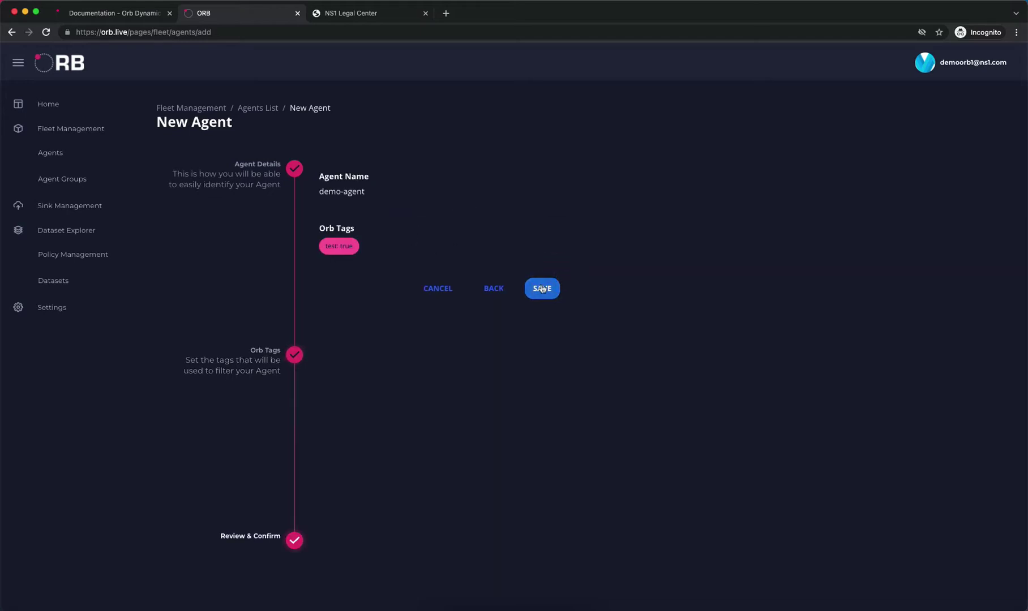
left_click(542, 289)
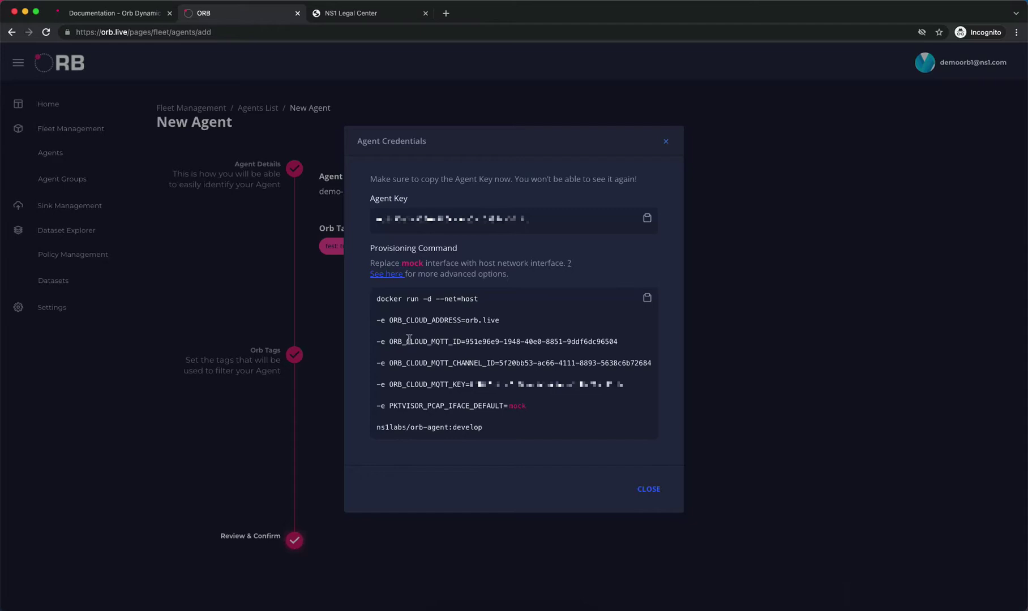
Copy demo-agent's Docker provisioning command from the Agent Credentials dialog
left_click(647, 299)
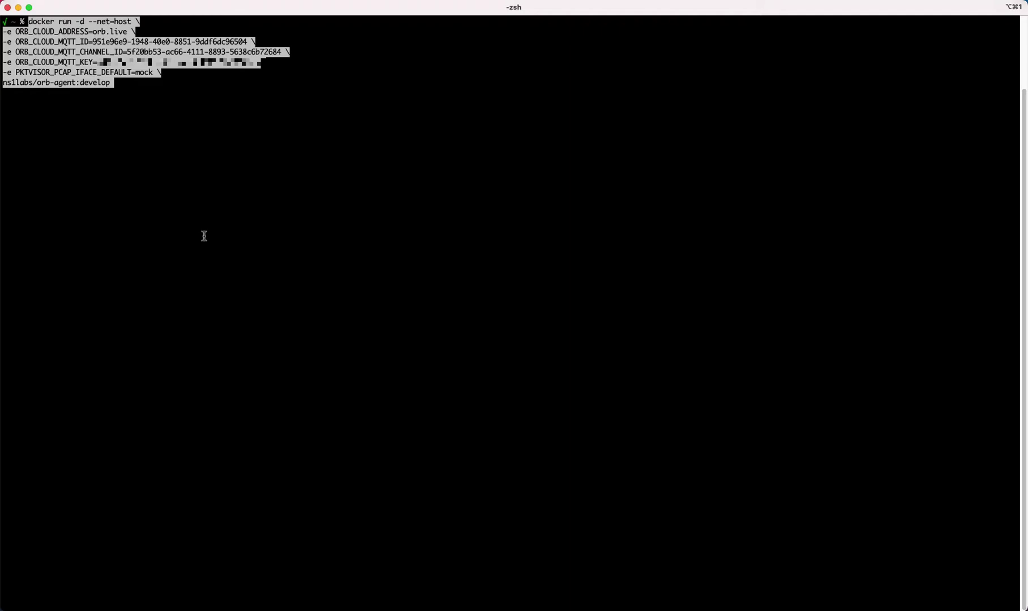
Run the pasted docker run command to launch the orb-agent container, then list containers with docker ps
key("Return")
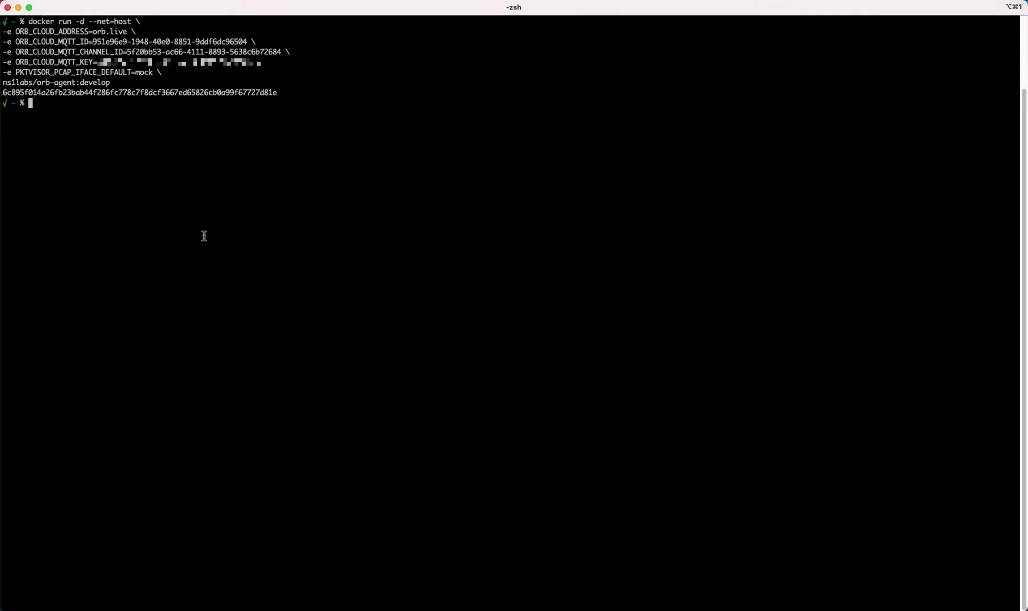
type("docker ps")
key("Return")
Print the agent container's logs with docker logs and its container ID, then return to the browser
type("d")
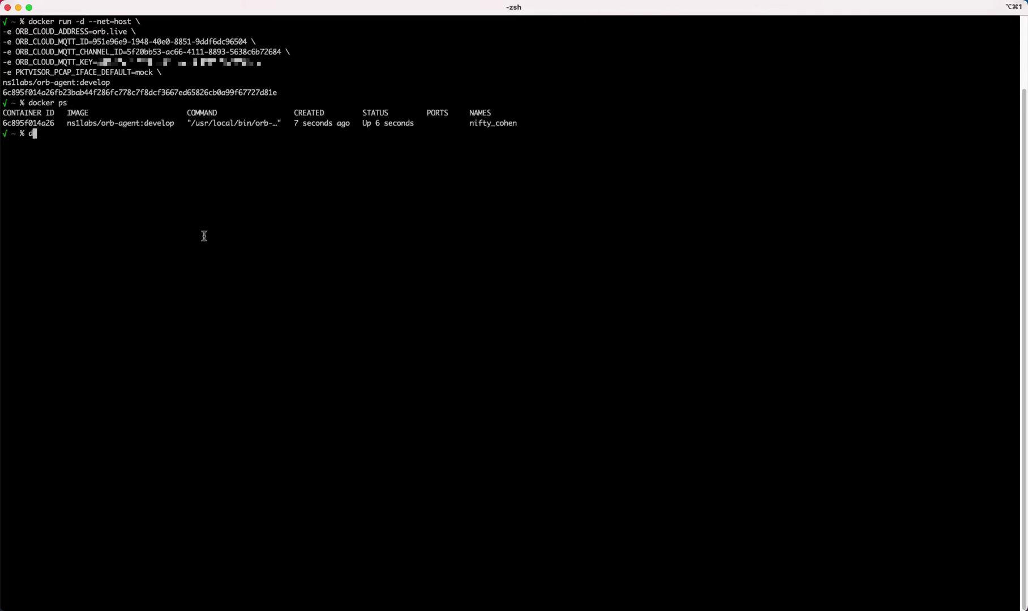
type("ocker logs")
double_click(20, 122)
key("super+v")
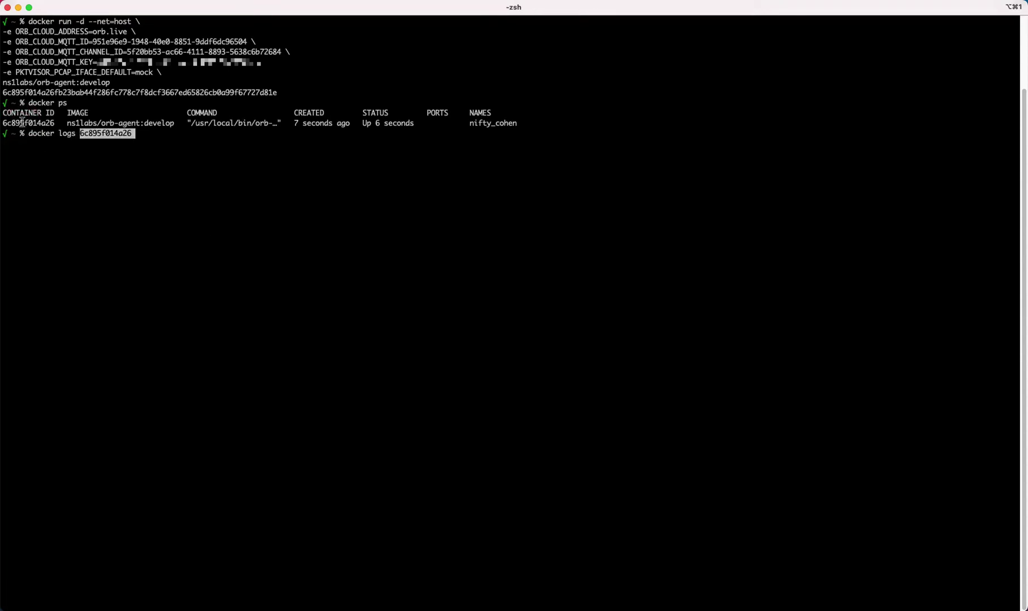
key("Return")
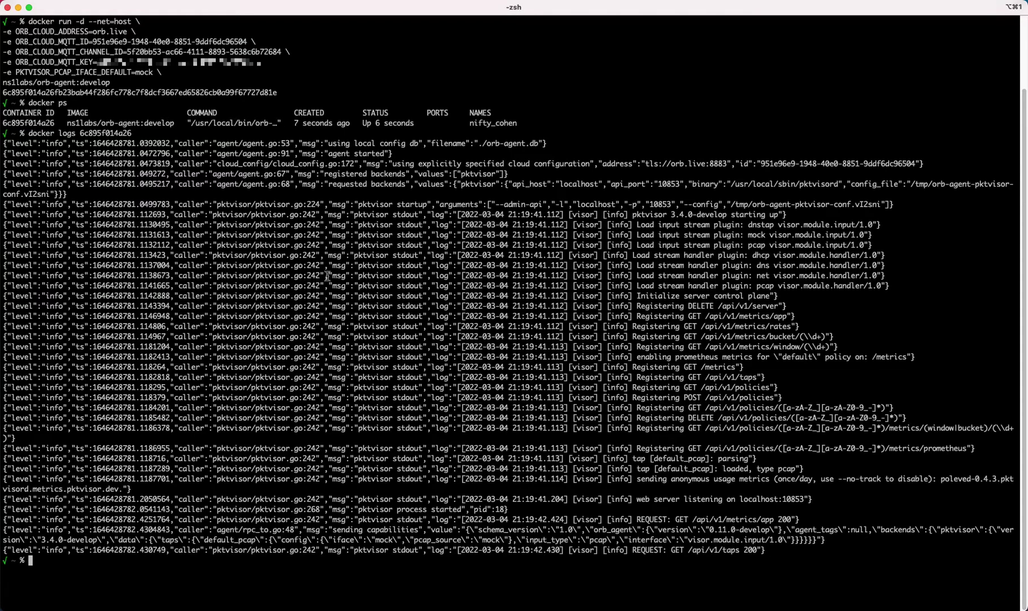
key("super+Tab")
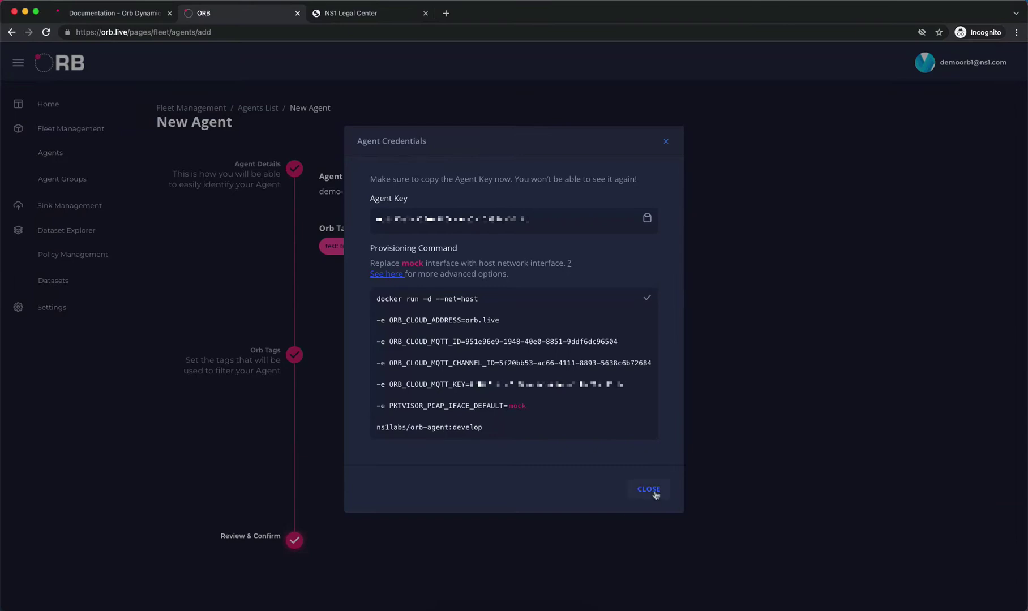
Close Agent Credentials and view demo-agent's page showing it Online with tag test: true
left_click(655, 495)
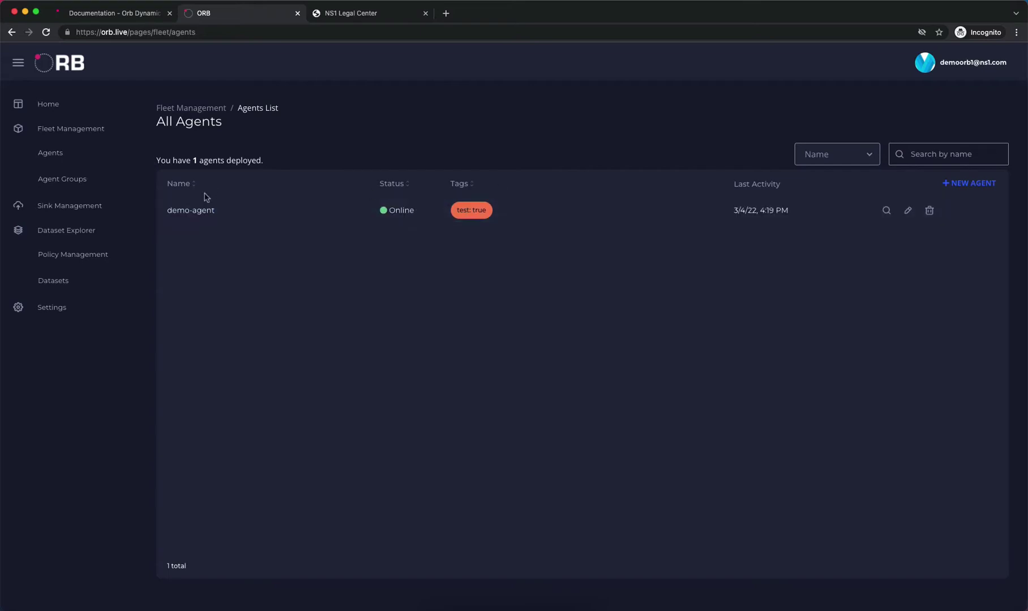
left_click(196, 212)
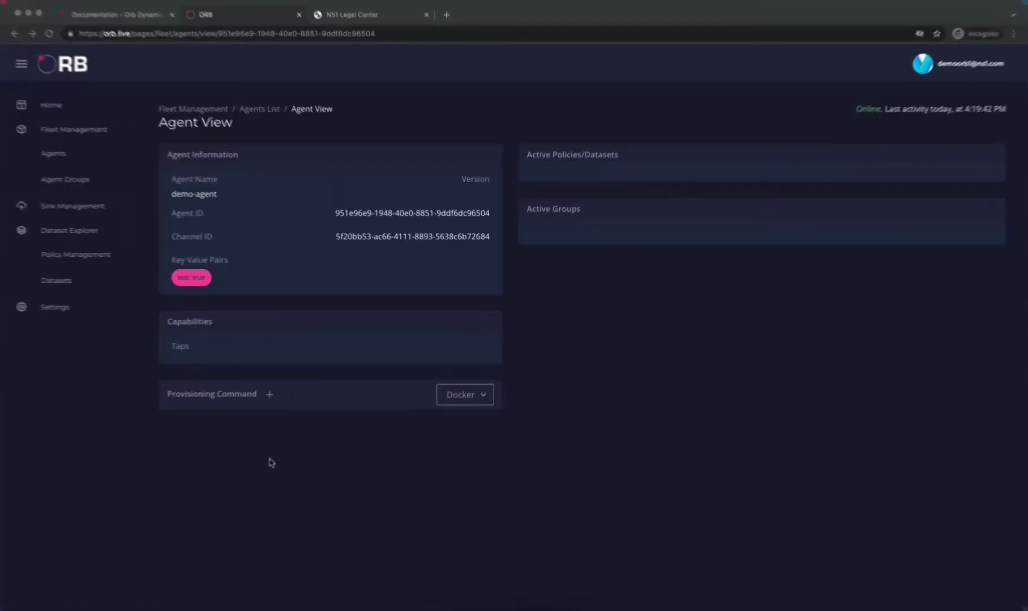
left_click(269, 461)
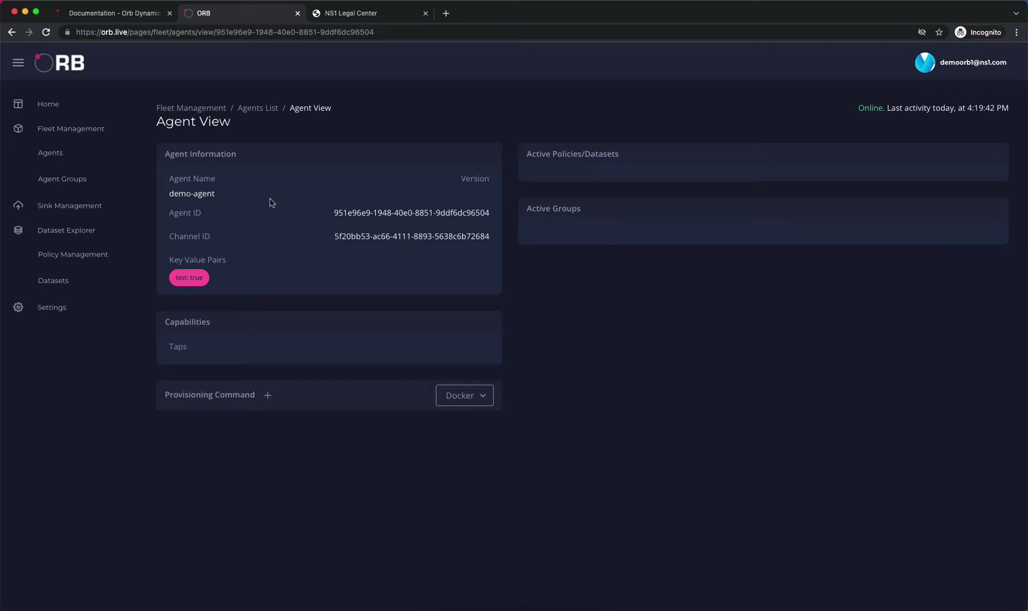
Create a new agent policy named general with description General policy
left_click(66, 256)
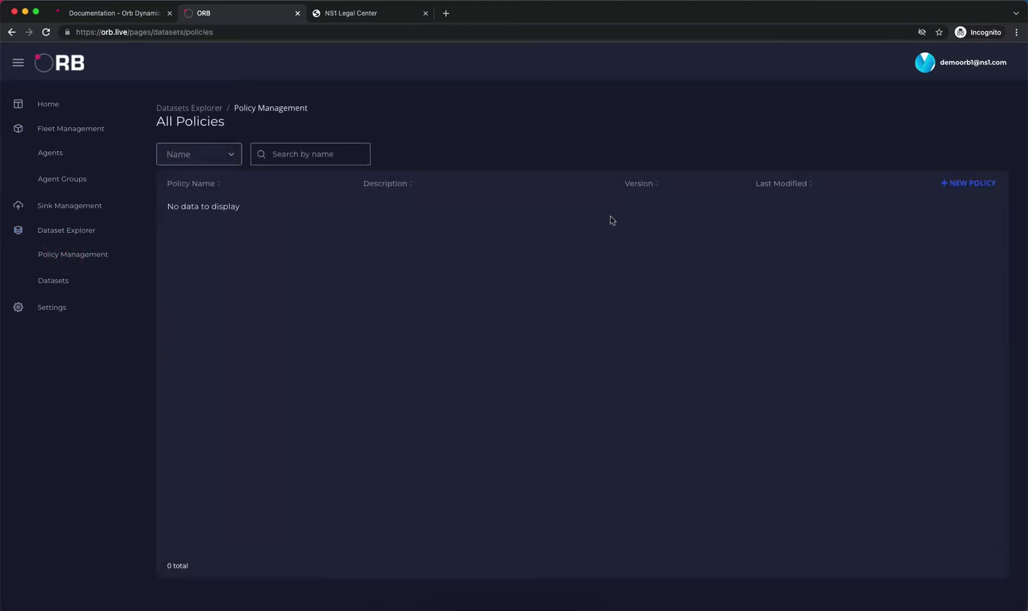
left_click(965, 185)
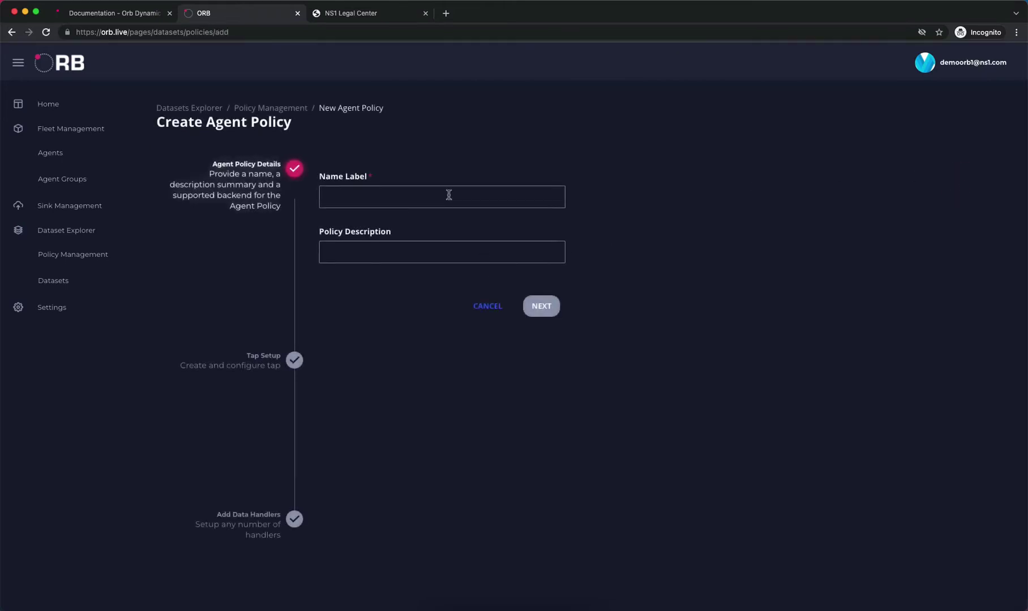
left_click(429, 196)
type("general")
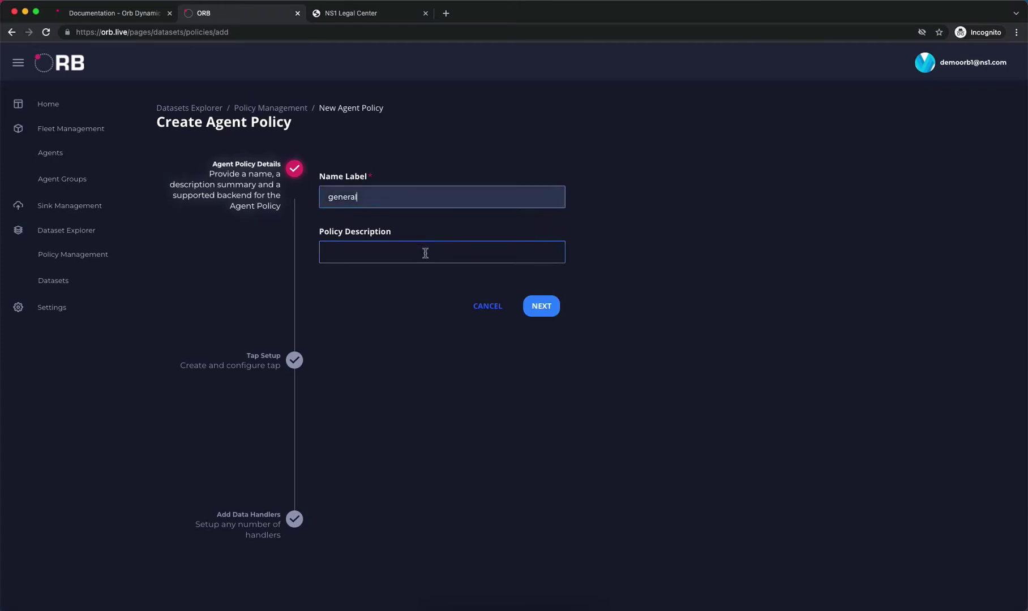
left_click(426, 253)
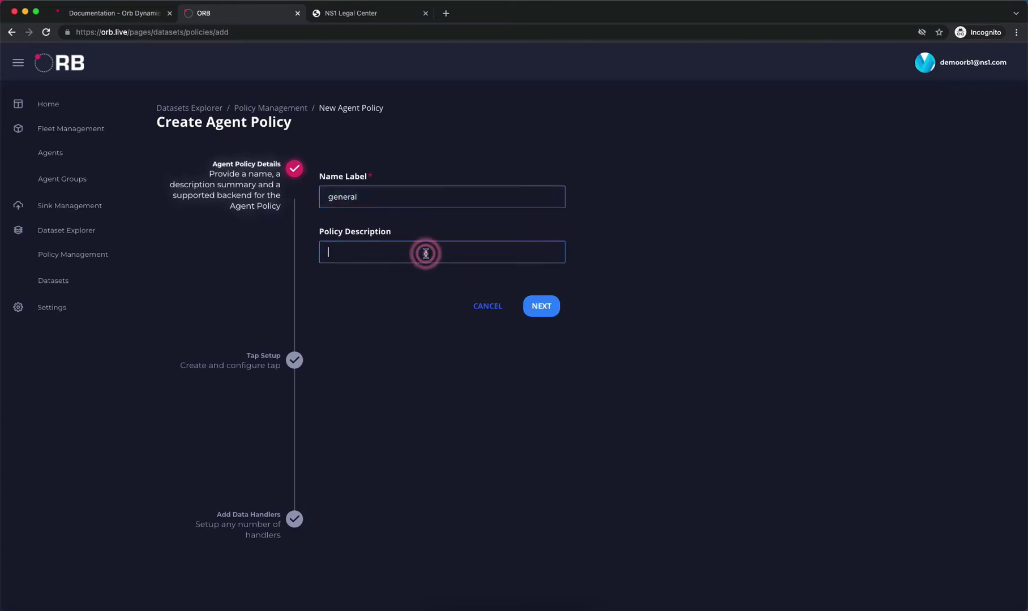
type("General policy")
left_click(547, 311)
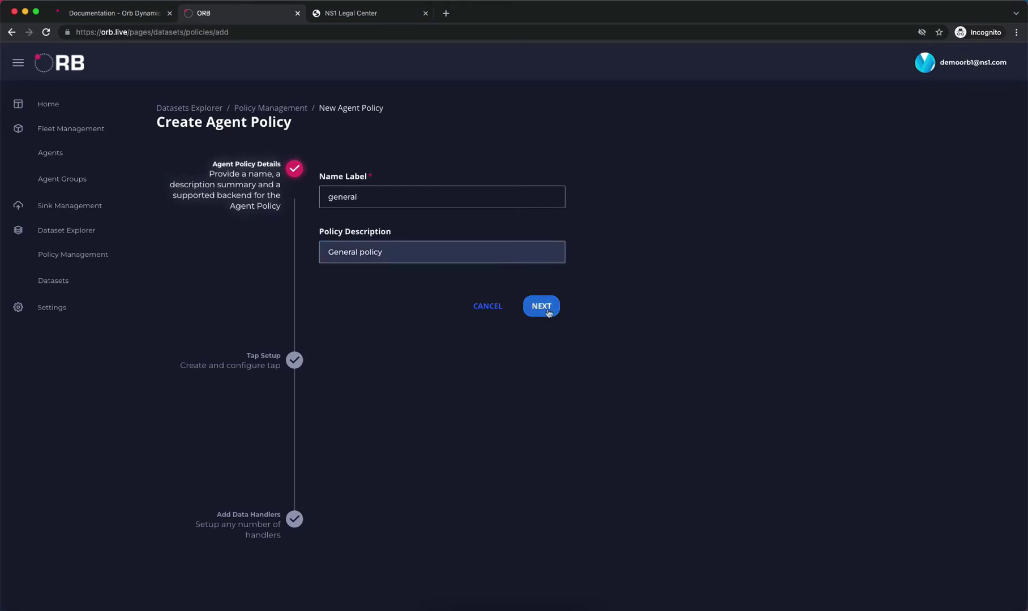
left_click(547, 311)
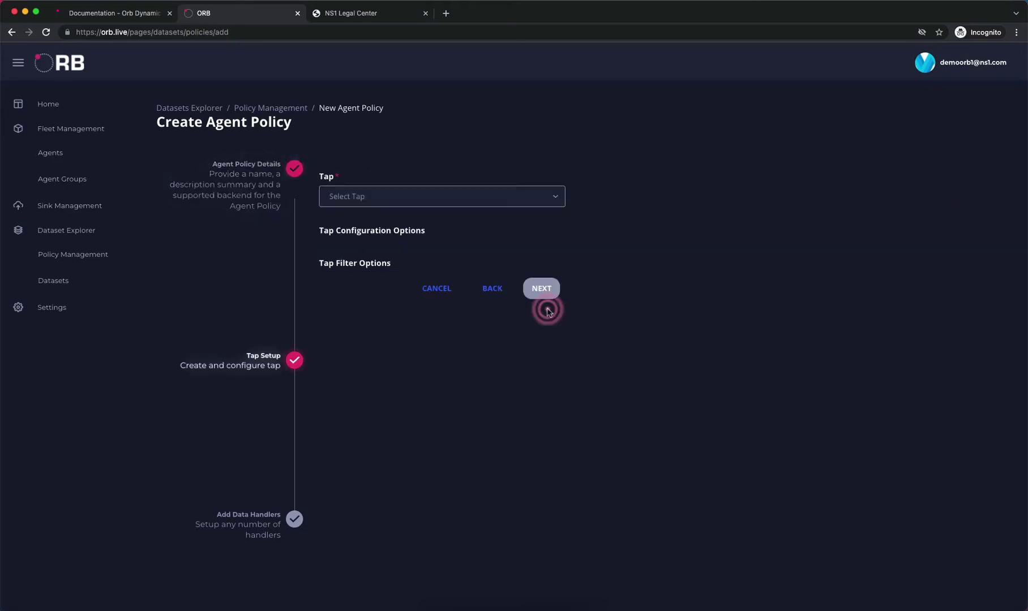
Select the default_pcap tap and advance to the data handlers step
left_click(424, 201)
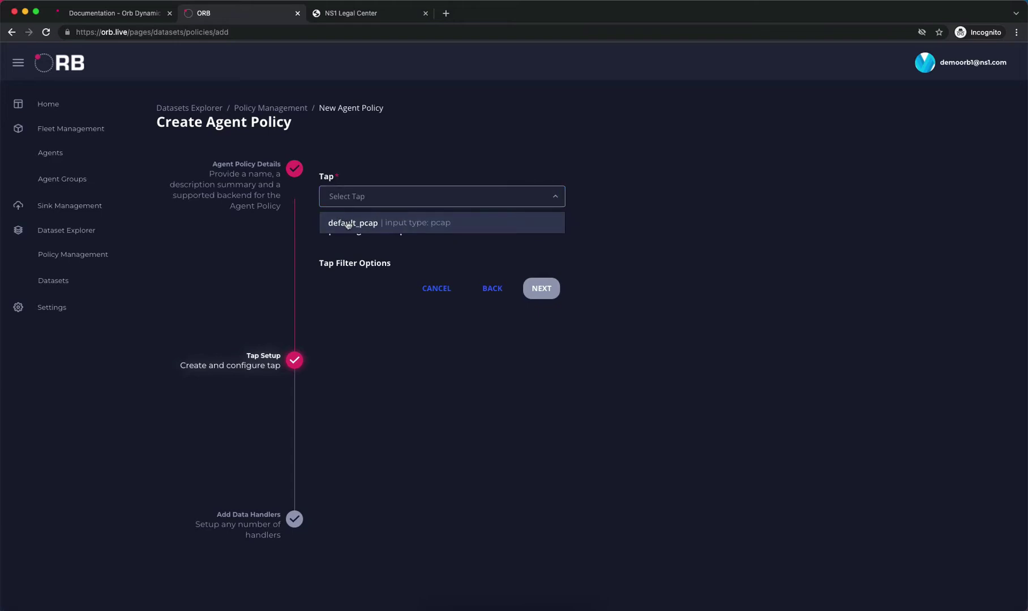
left_click(348, 223)
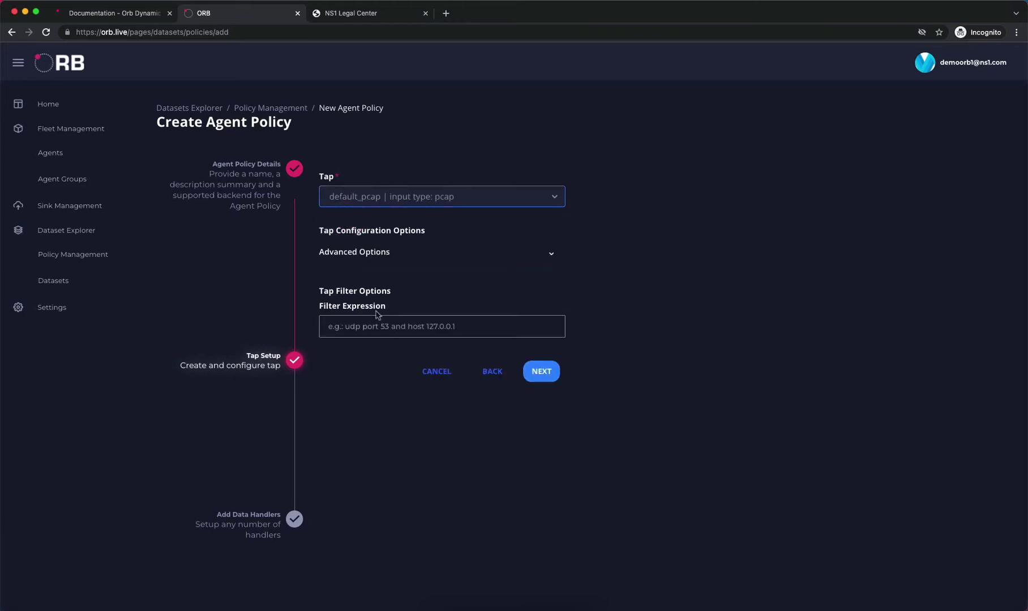
mouse_move(369, 327)
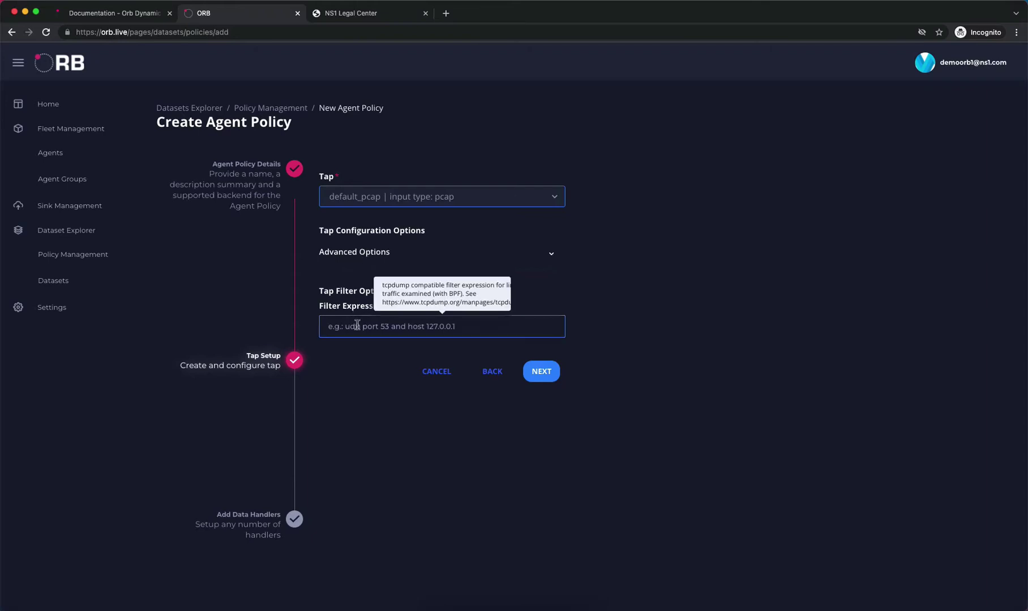
left_click(547, 372)
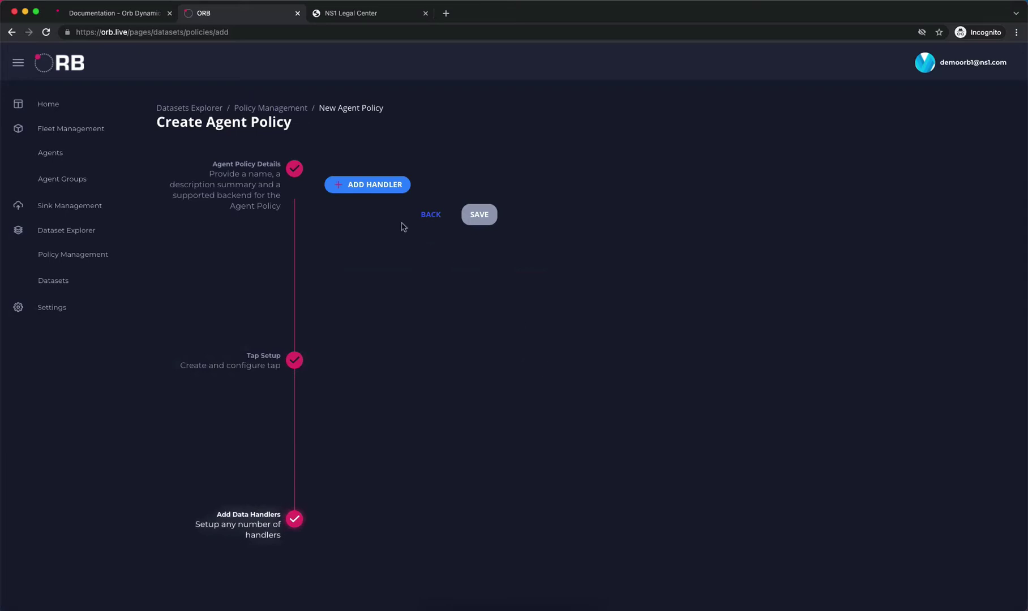
Add a dns handler (handler_dns_1) to the policy and save the general policy
left_click(371, 185)
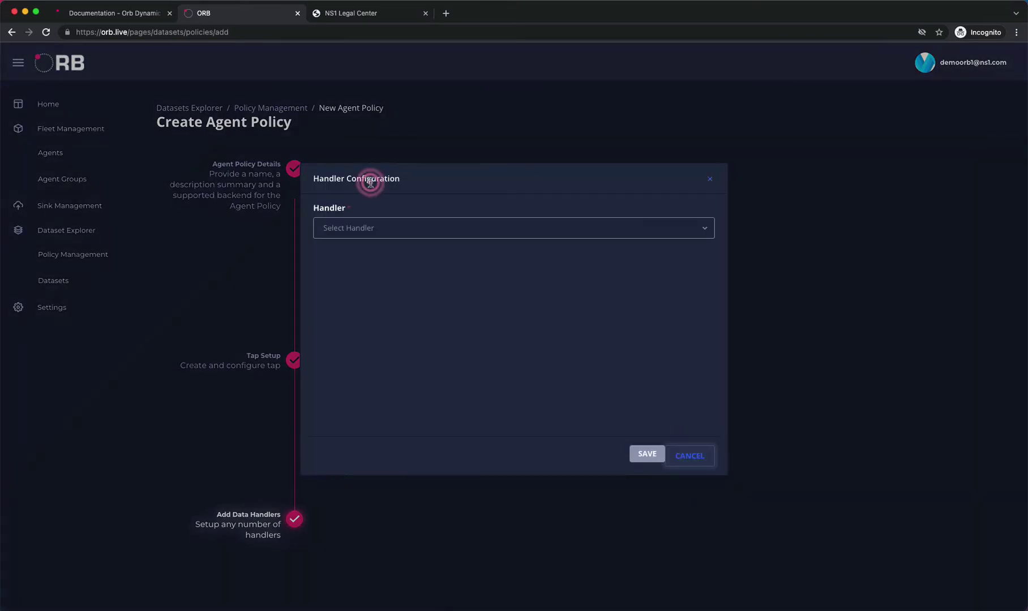
left_click(369, 229)
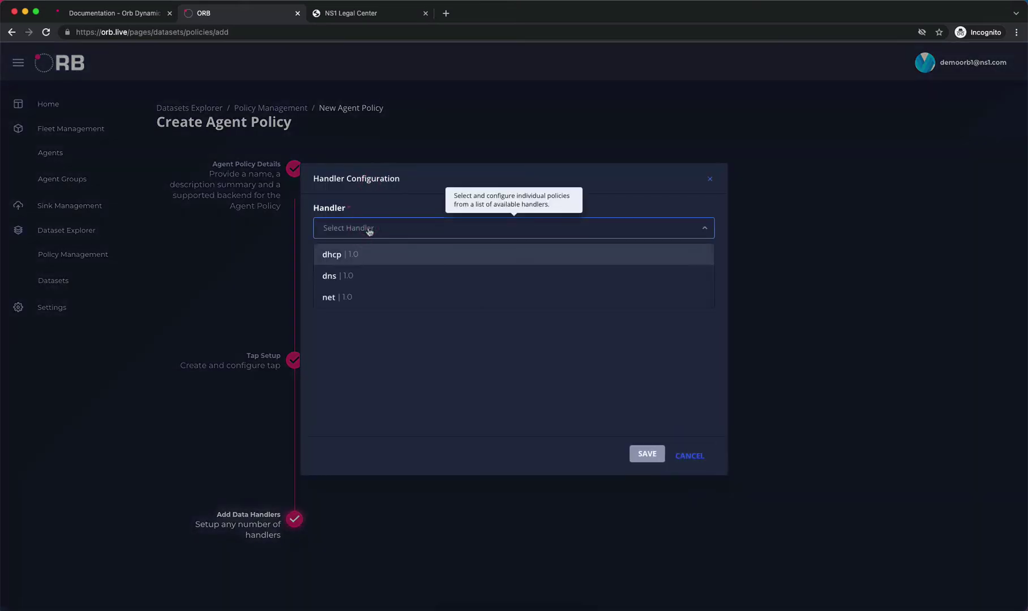
left_click(337, 277)
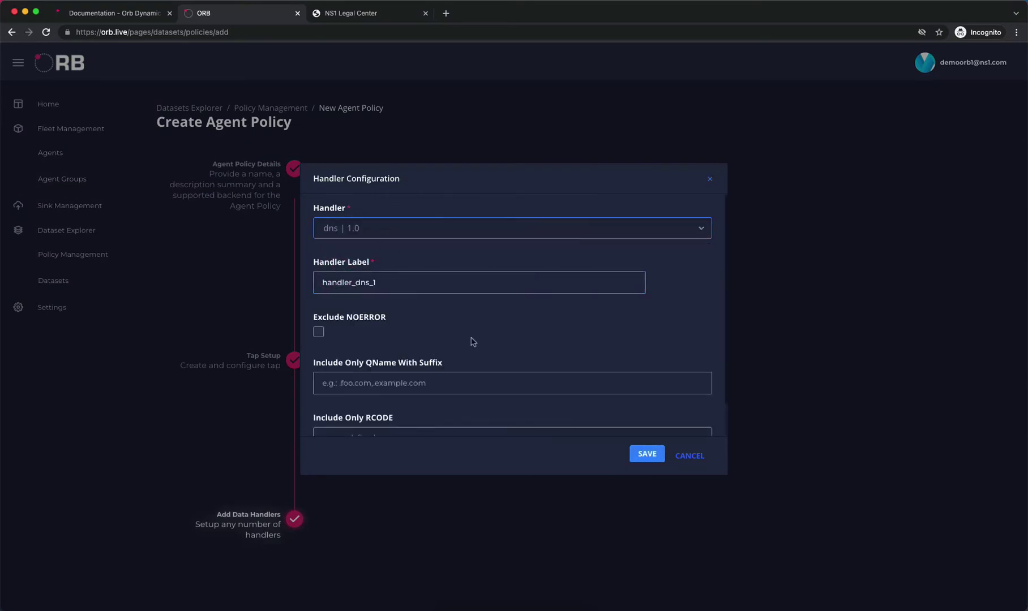
scroll(479, 339, "down", 1)
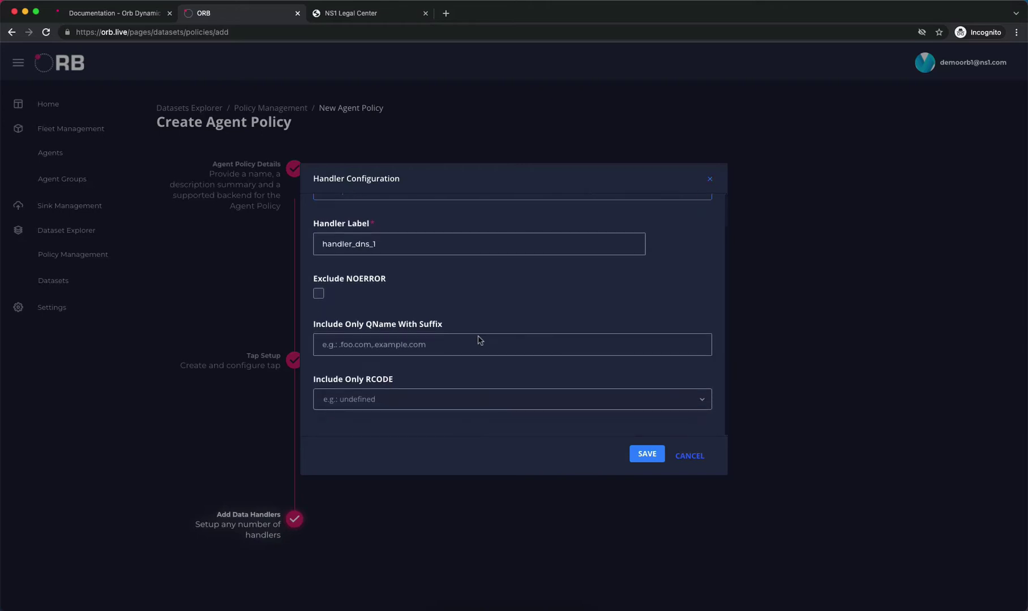
scroll(479, 340, "up", 1)
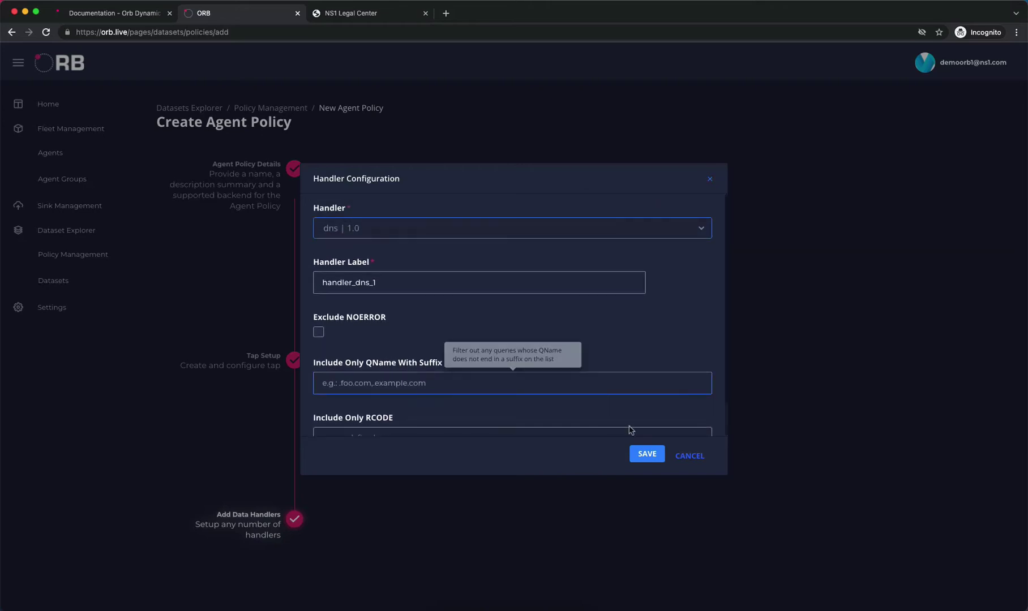
left_click(648, 455)
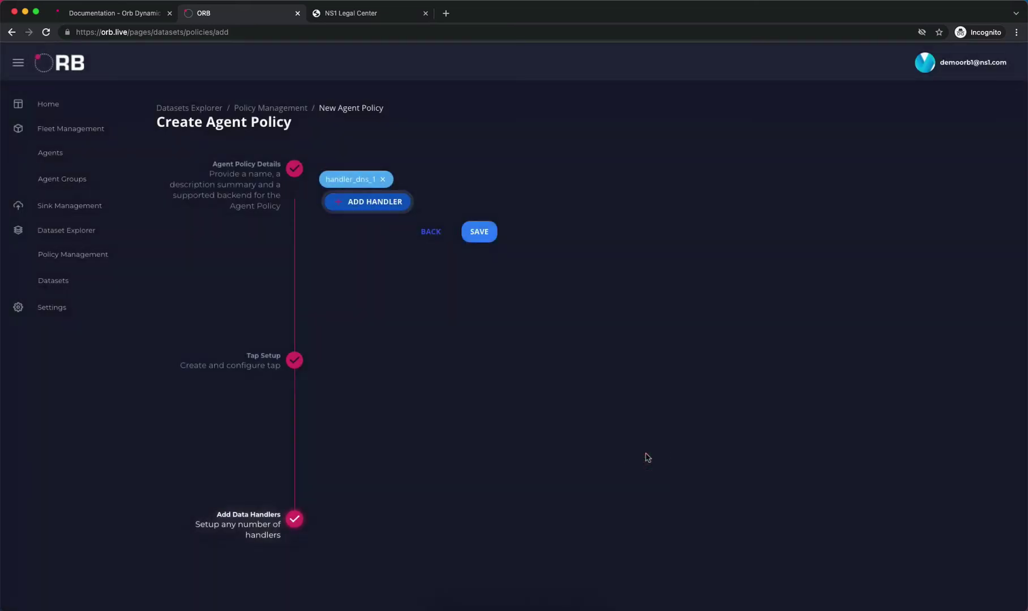
left_click(482, 231)
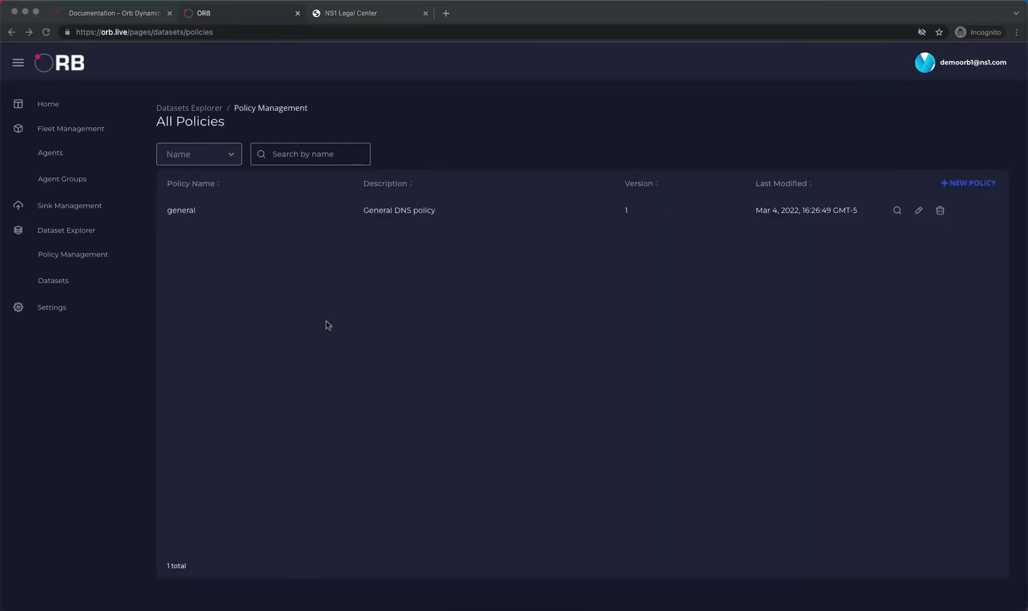
left_click(327, 325)
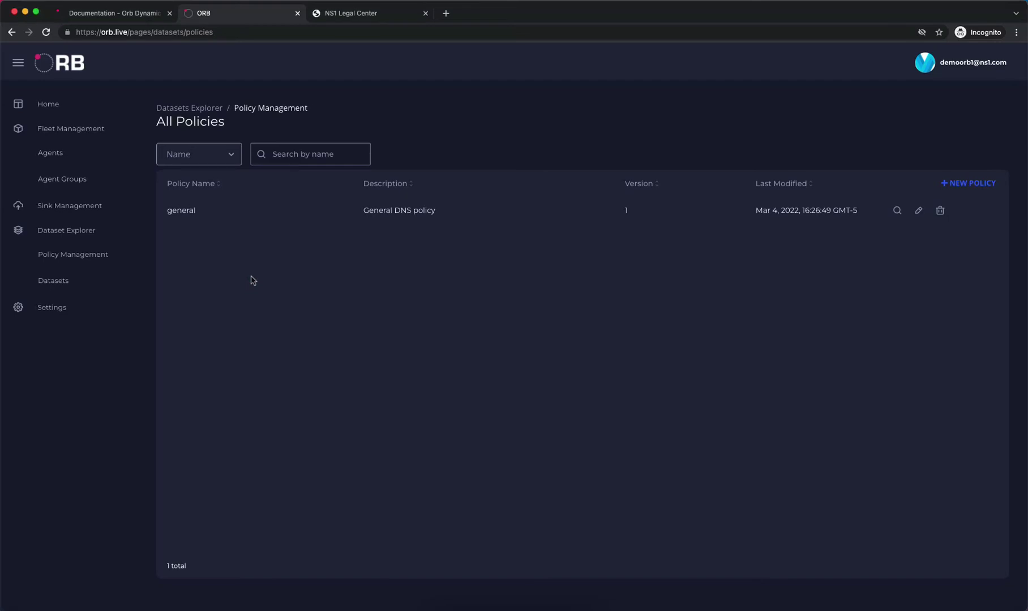
Check the deployed agents, then start a new agent group named test-group
left_click(71, 180)
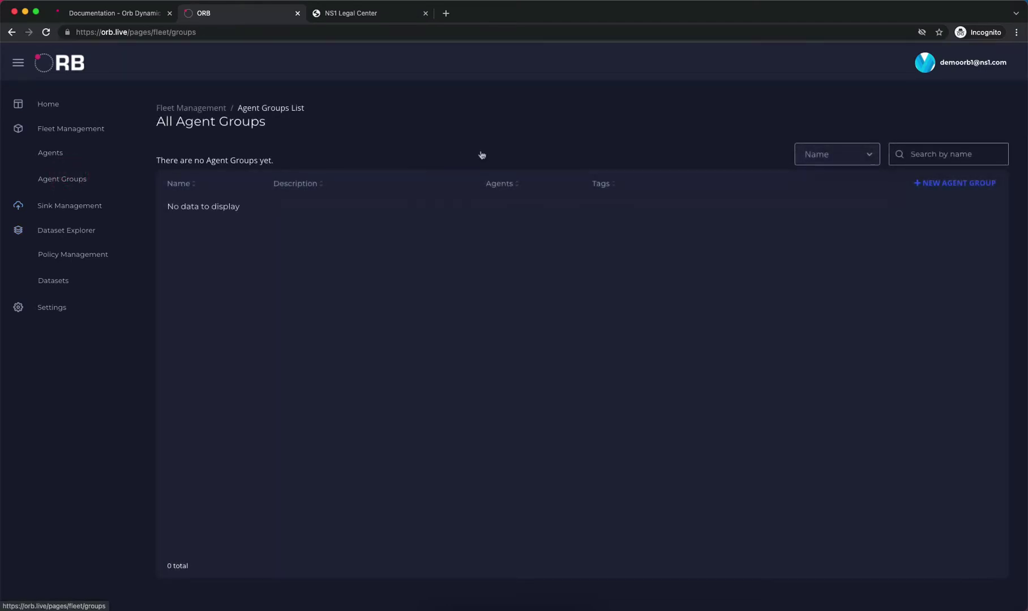
left_click(55, 158)
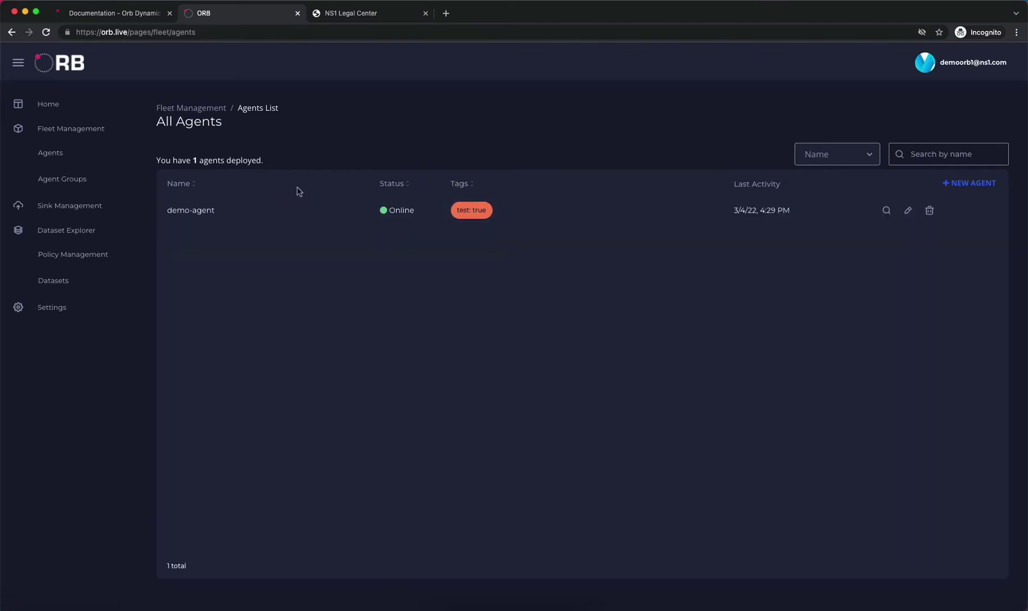
left_click(83, 179)
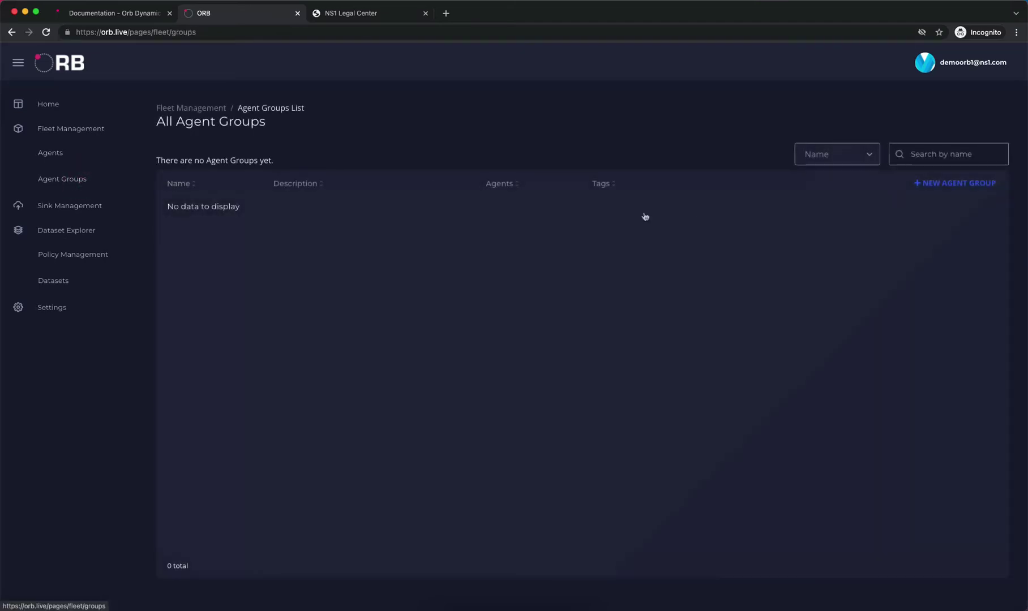
left_click(949, 184)
left_click(475, 162)
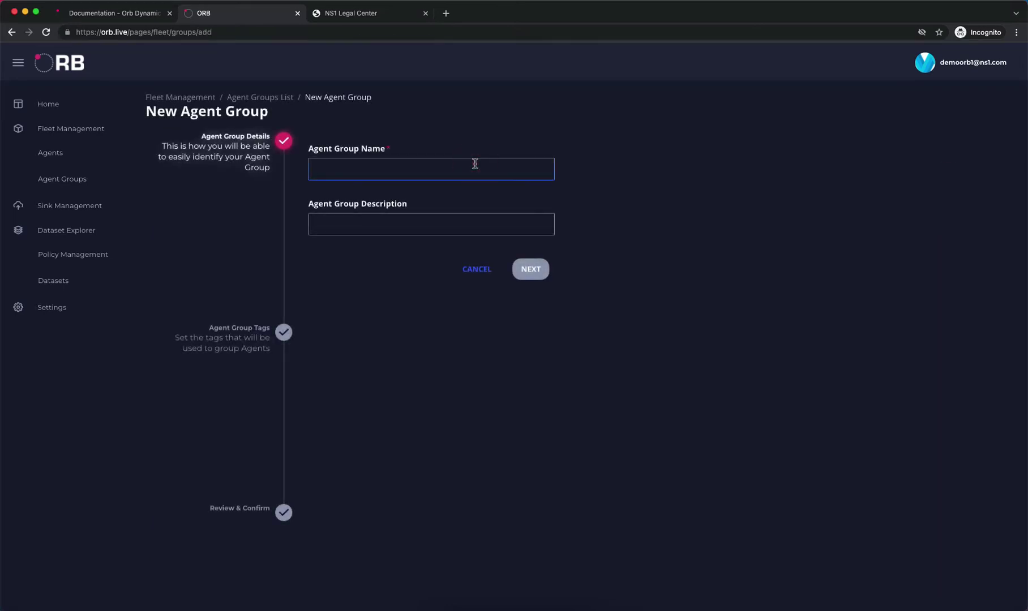
type("tesx")
type("-")
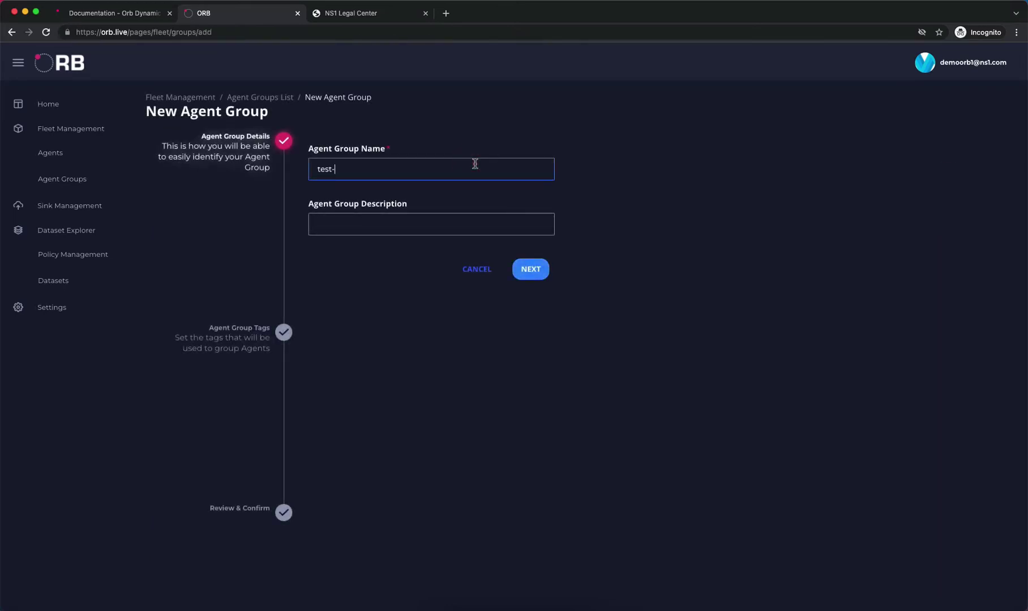
type("group")
left_click(532, 273)
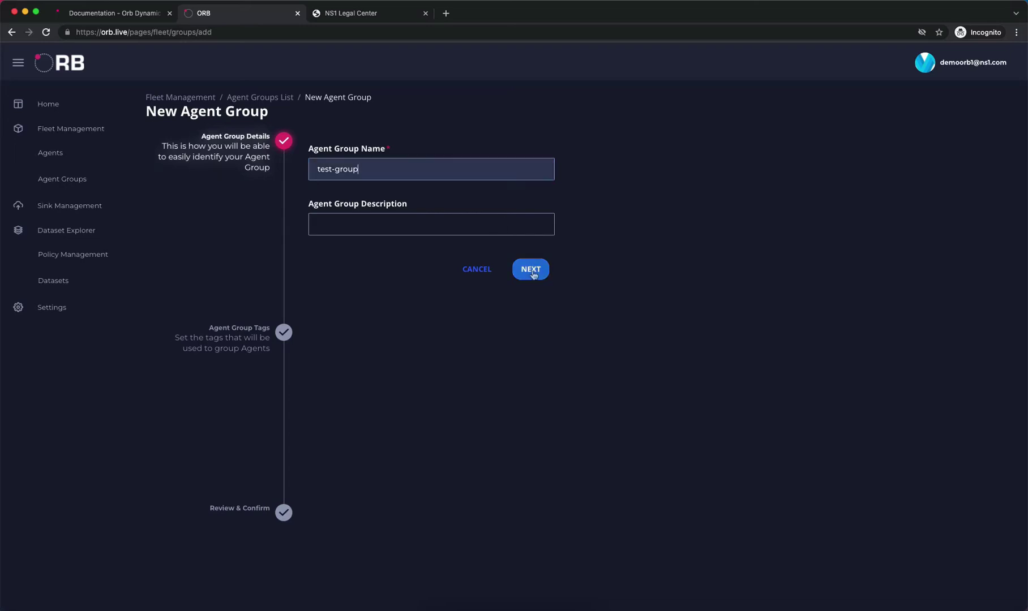
Tag the group test: true, confirm it matches demo-agent, and save it
left_click(377, 203)
type("te")
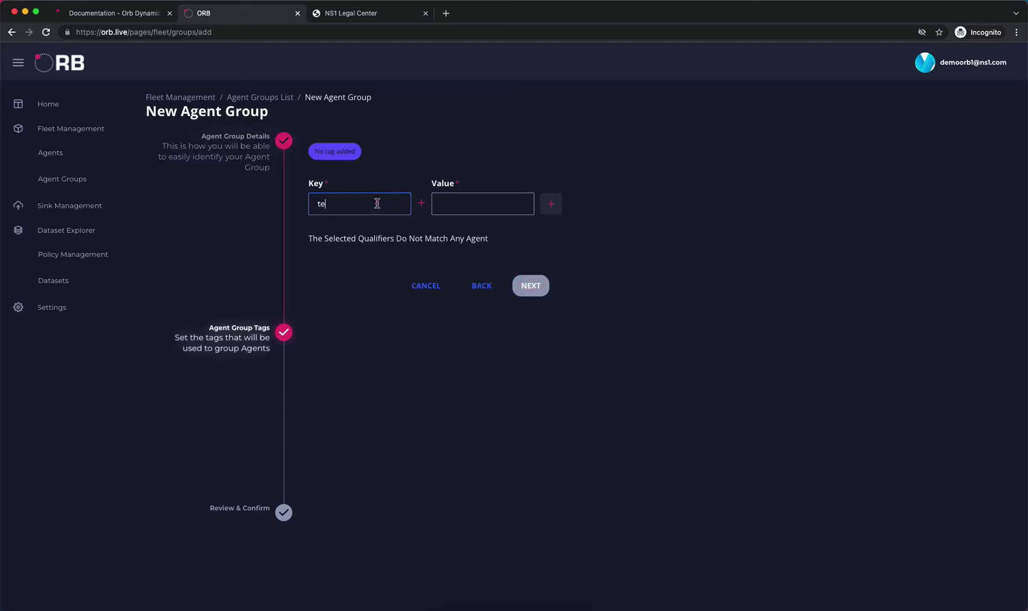
type("st")
left_click(450, 205)
type("tr")
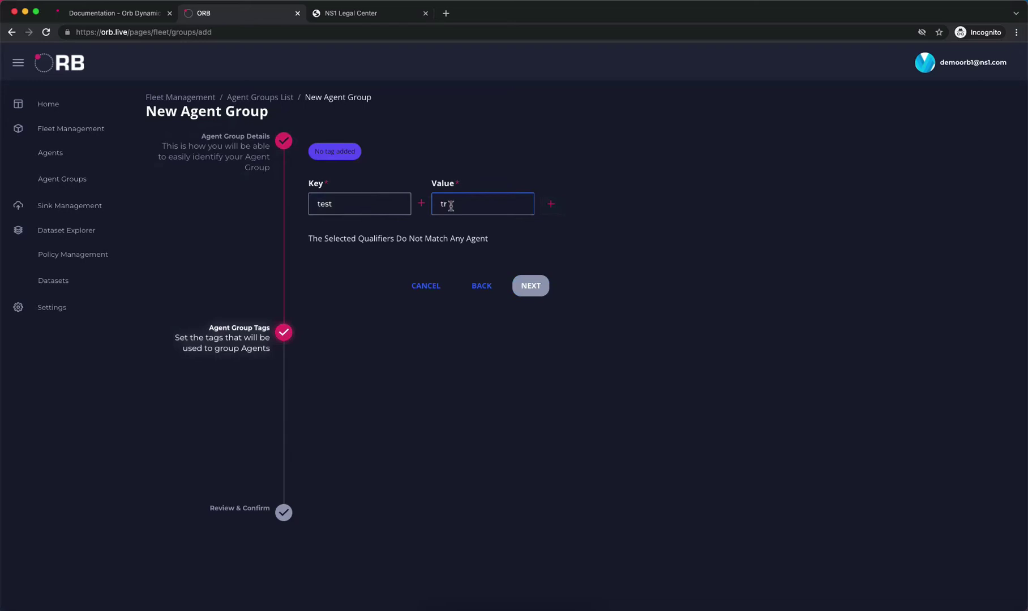
type("ue")
left_click(551, 205)
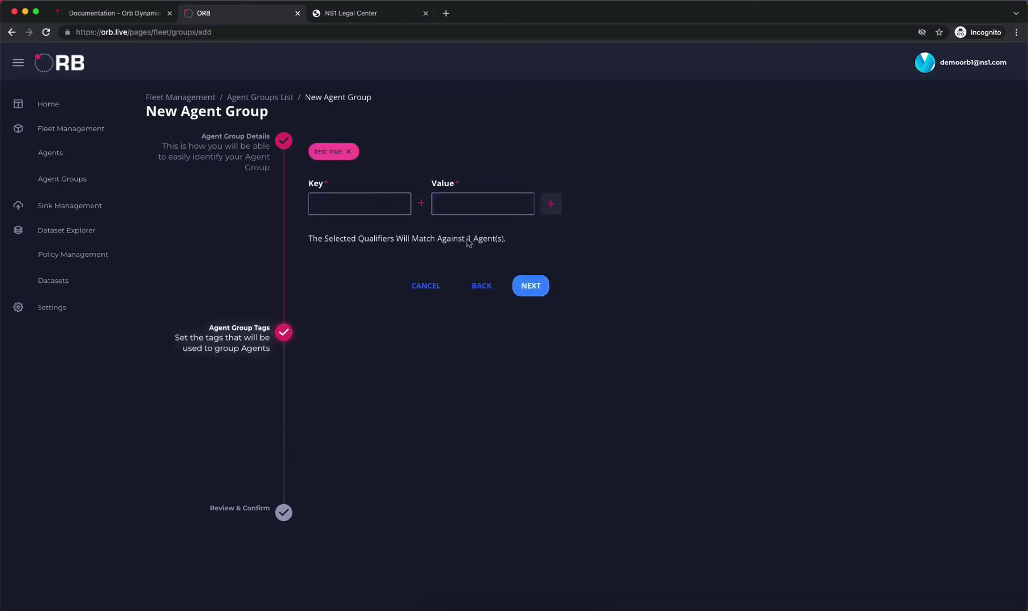
left_click_drag(501, 239, 441, 239)
left_click(540, 271)
left_click(540, 286)
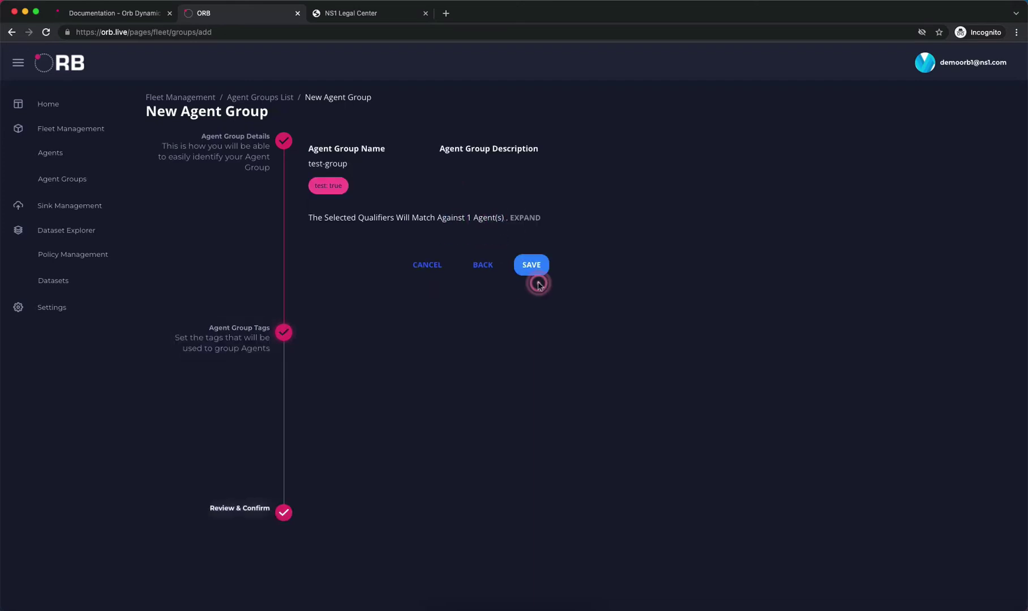
left_click(527, 220)
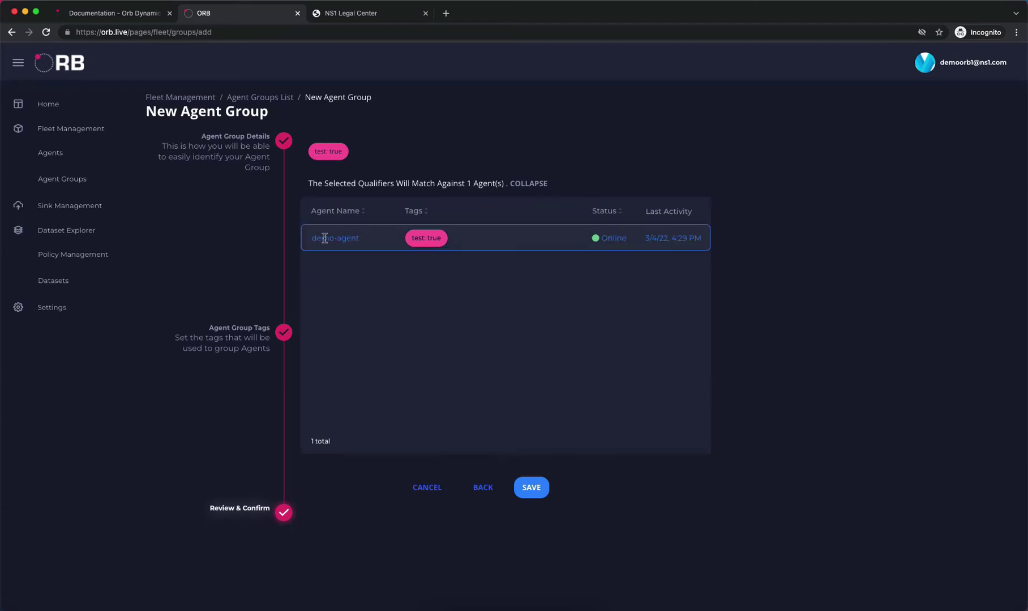
left_click(529, 184)
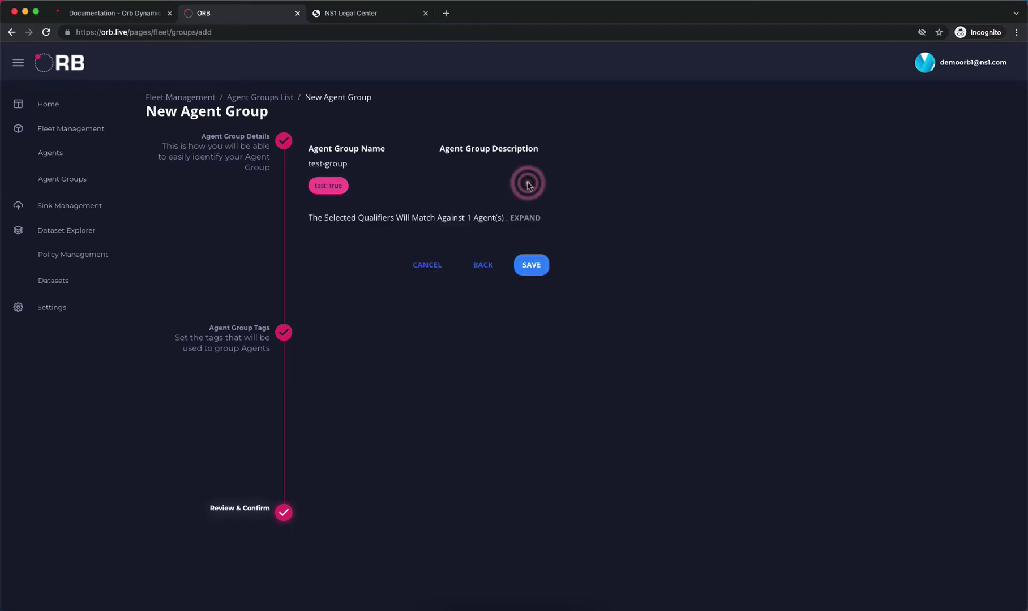
left_click(531, 266)
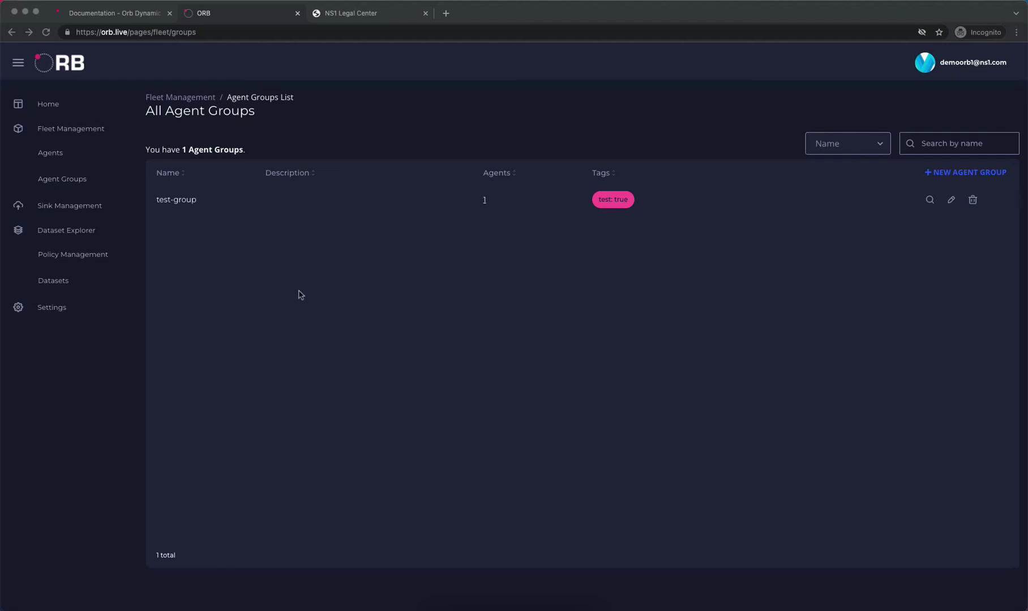
Start a Prometheus sink with name label prometheus and description grafana cloud, then continue to destination settings
left_click(57, 208)
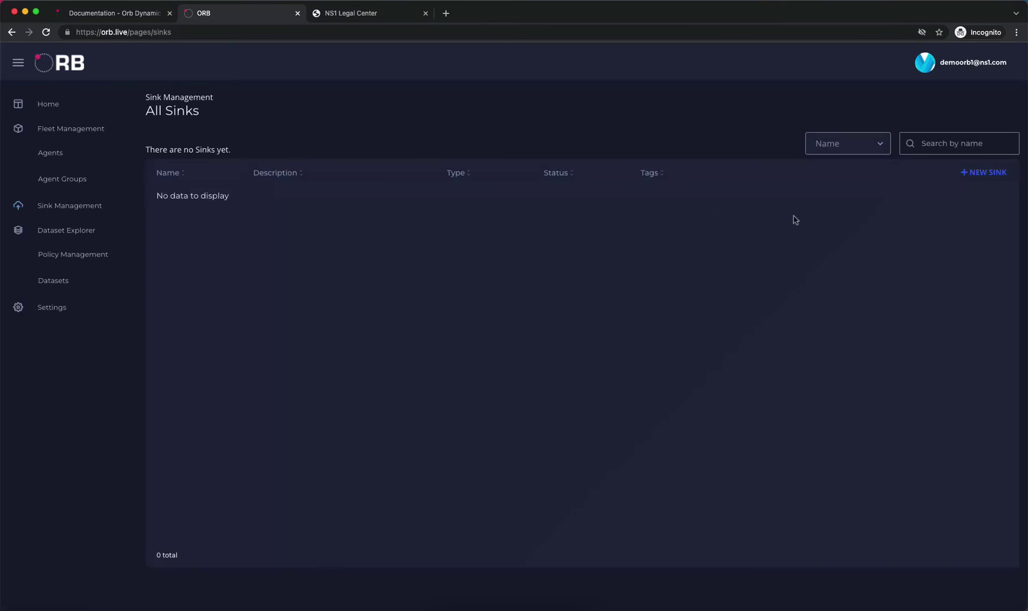
left_click(973, 176)
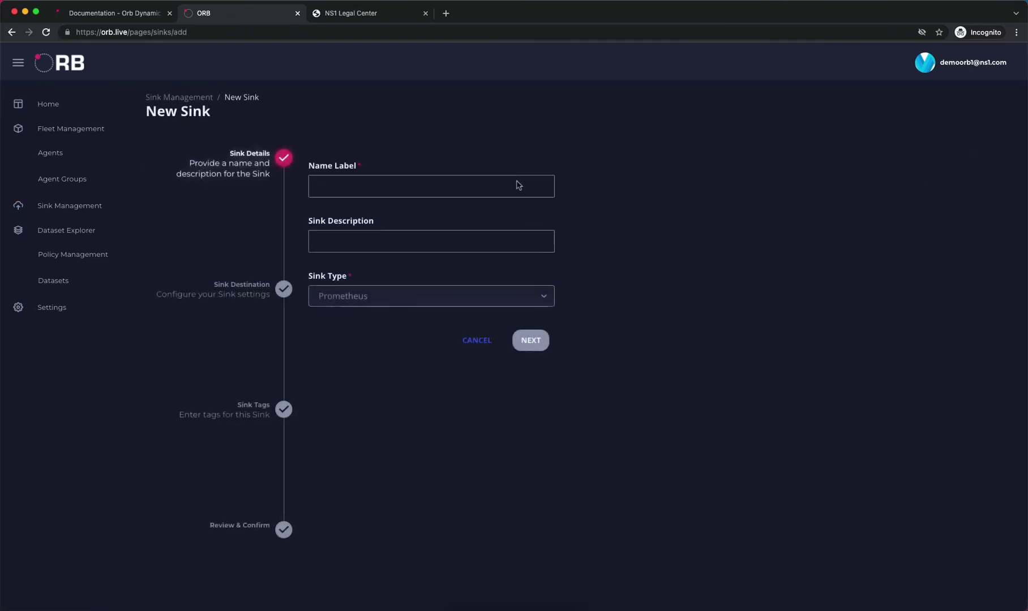
left_click(377, 186)
type("prometheus")
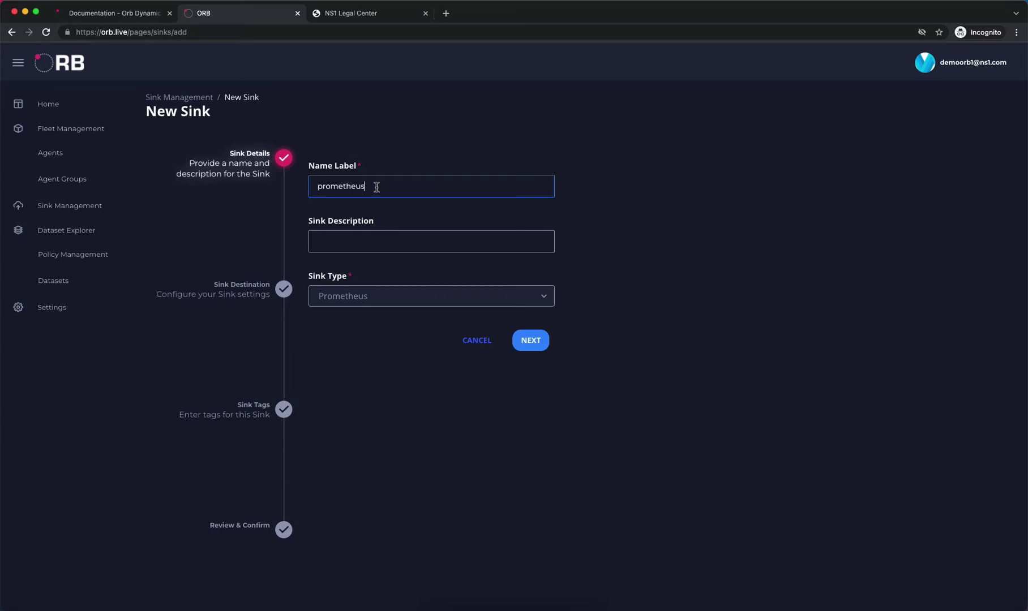
key("Tab")
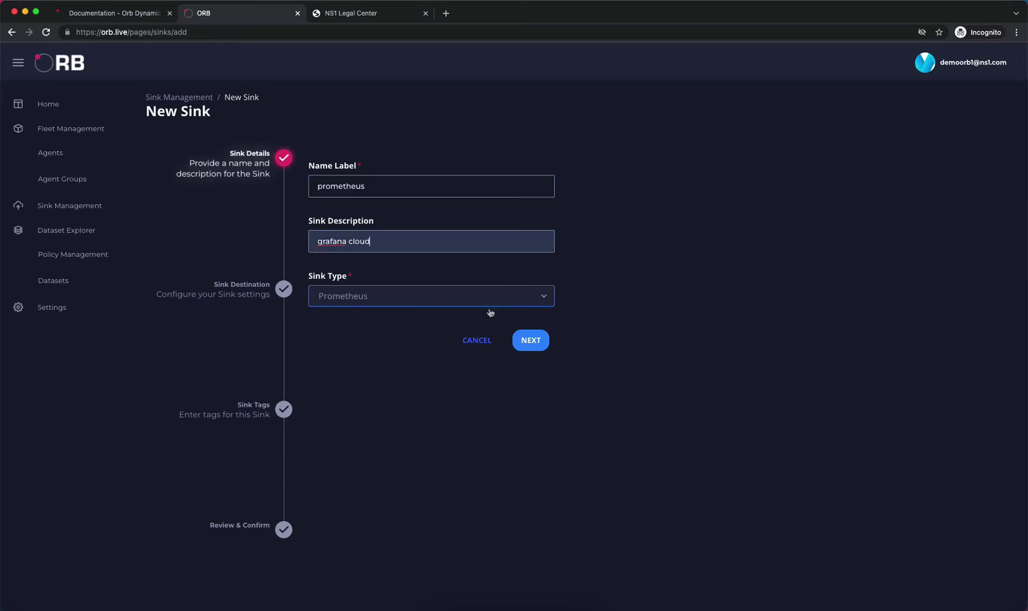
left_click(530, 341)
left_click(460, 188)
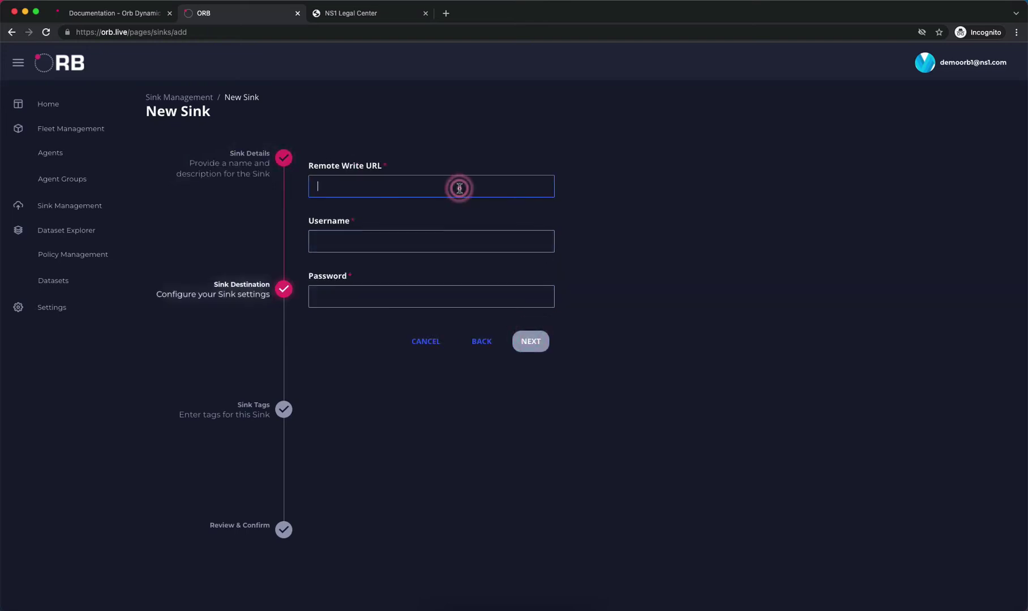
Copy the Grafana remote write URL from TextEdit into the sink's Remote Write URL field
key("super+Tab")
key("super+Tab")
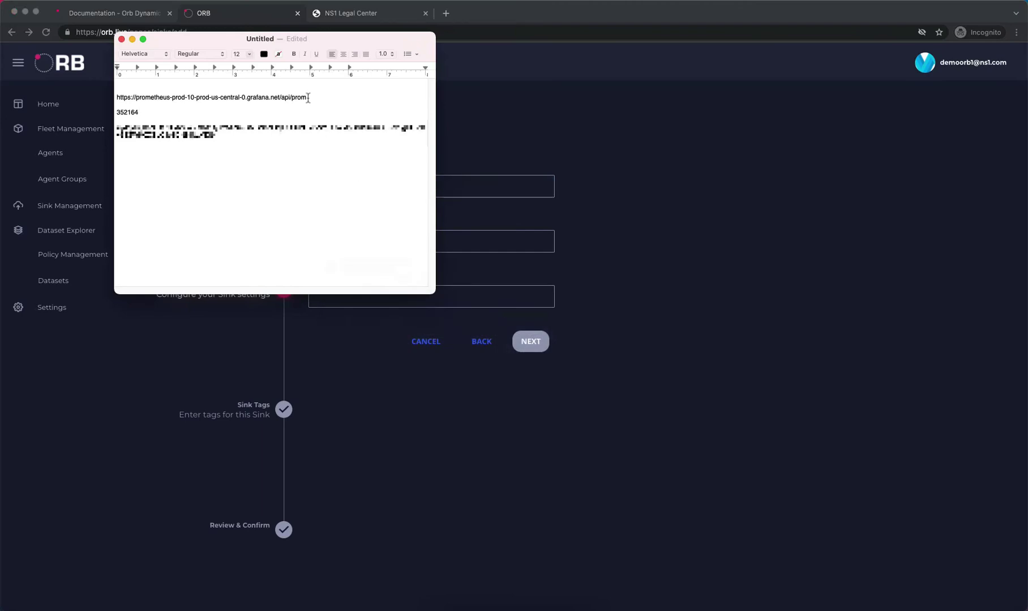
left_click_drag(308, 98, 118, 98)
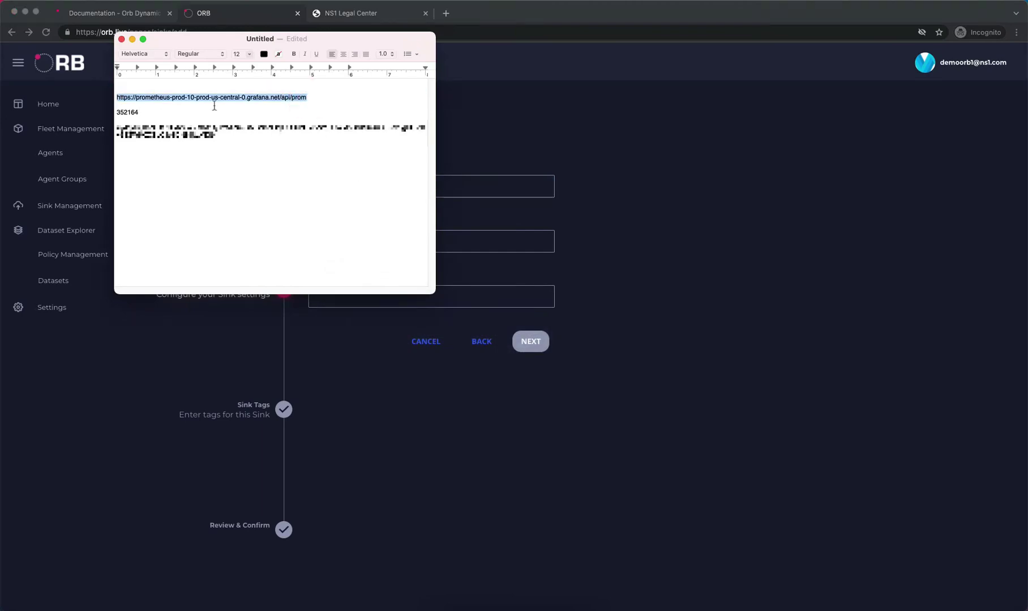
key("super+c")
left_click(482, 192)
key("super+v")
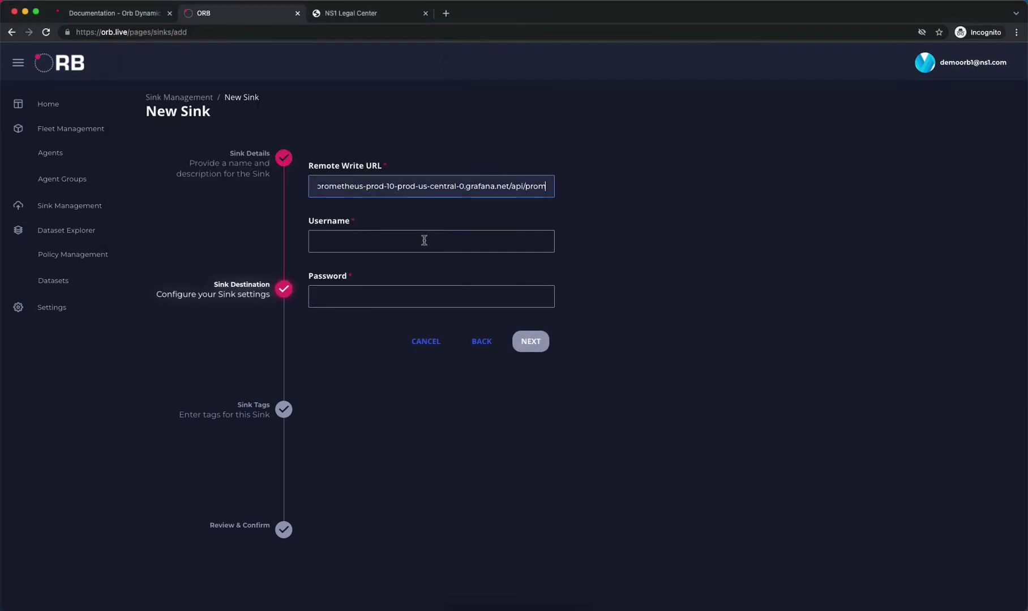
left_click(422, 242)
Copy the Grafana username from the notes into the sink's Username field
key("super+Tab")
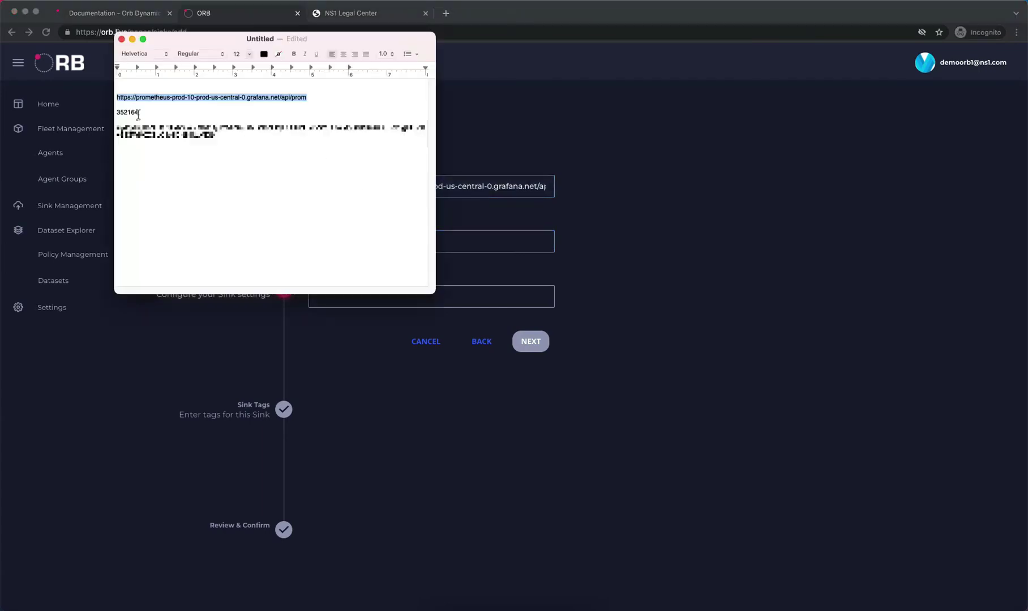
left_click_drag(138, 114, 117, 112)
left_click(140, 112)
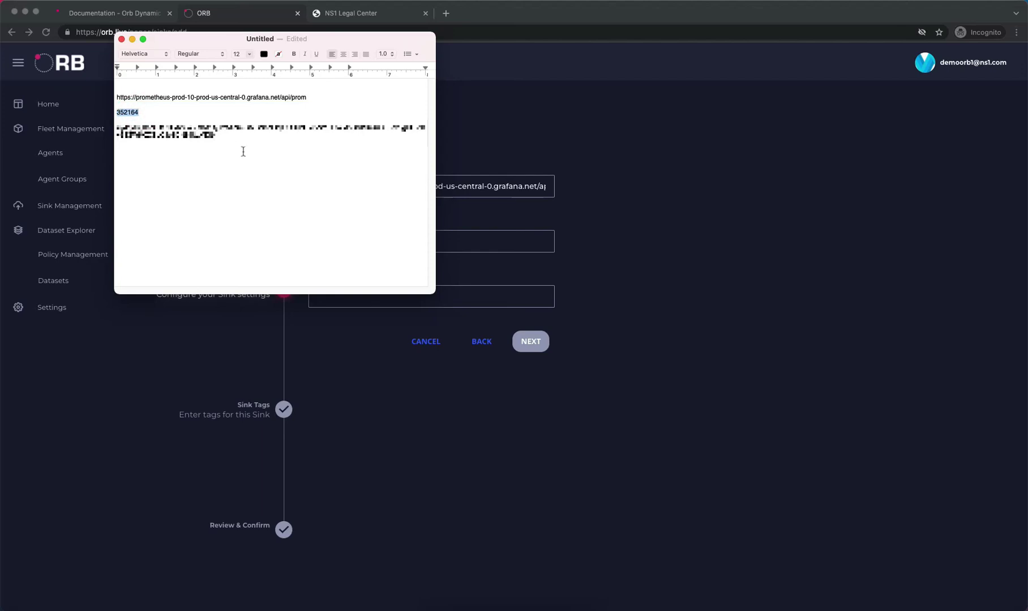
left_click(498, 244)
left_click(498, 243)
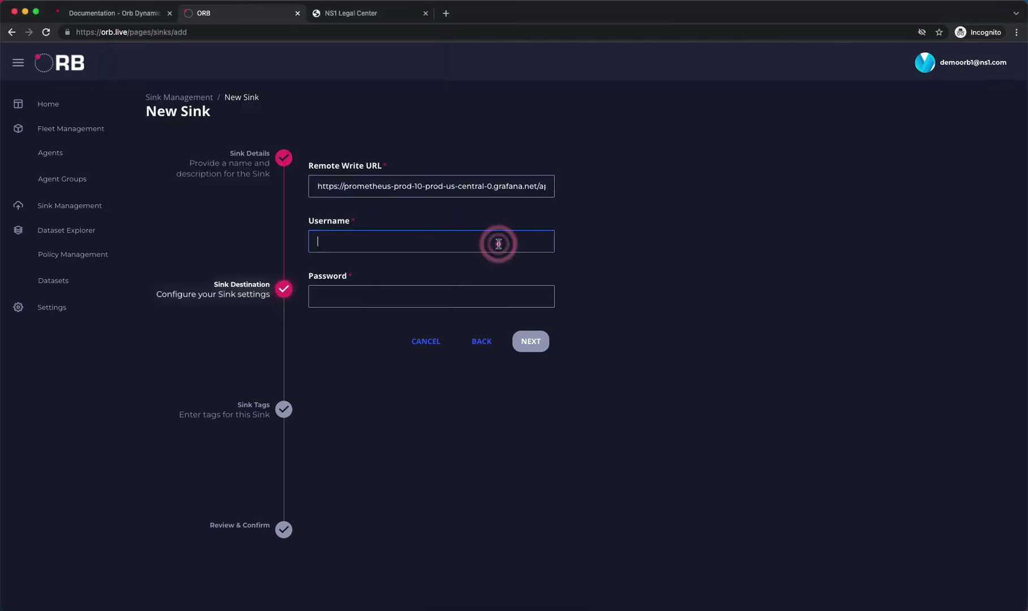
key("super+v")
Paste the Grafana password from the notes into the Password field and continue to tags
key("super+Tab")
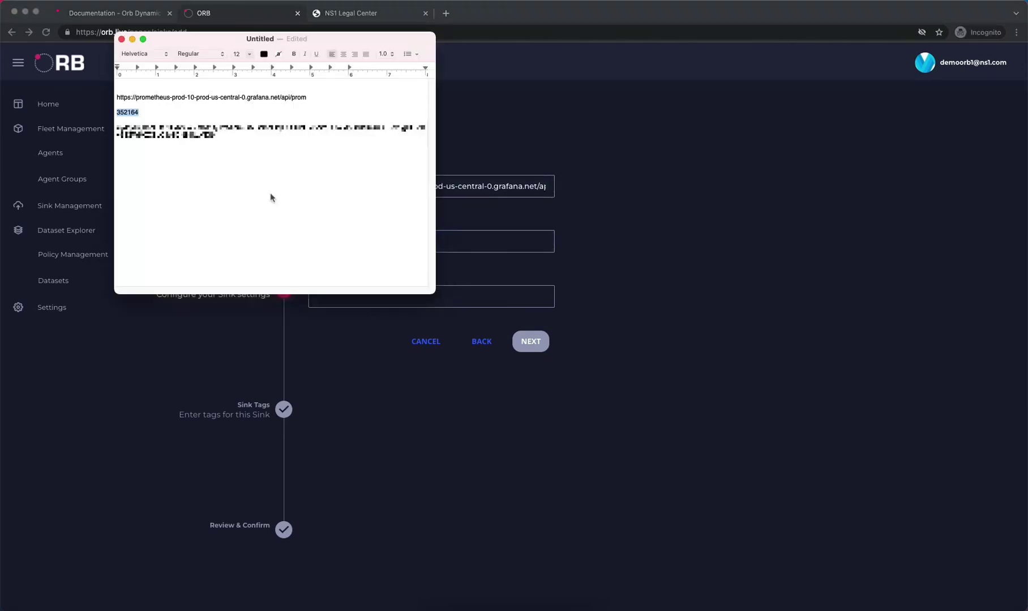
left_click_drag(219, 135, 103, 130)
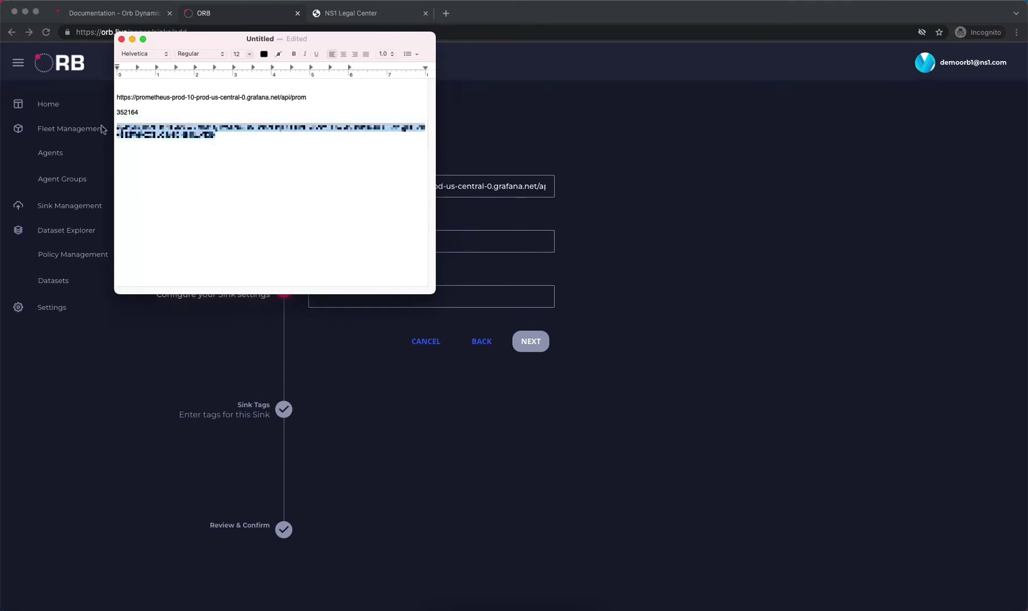
left_click(447, 299)
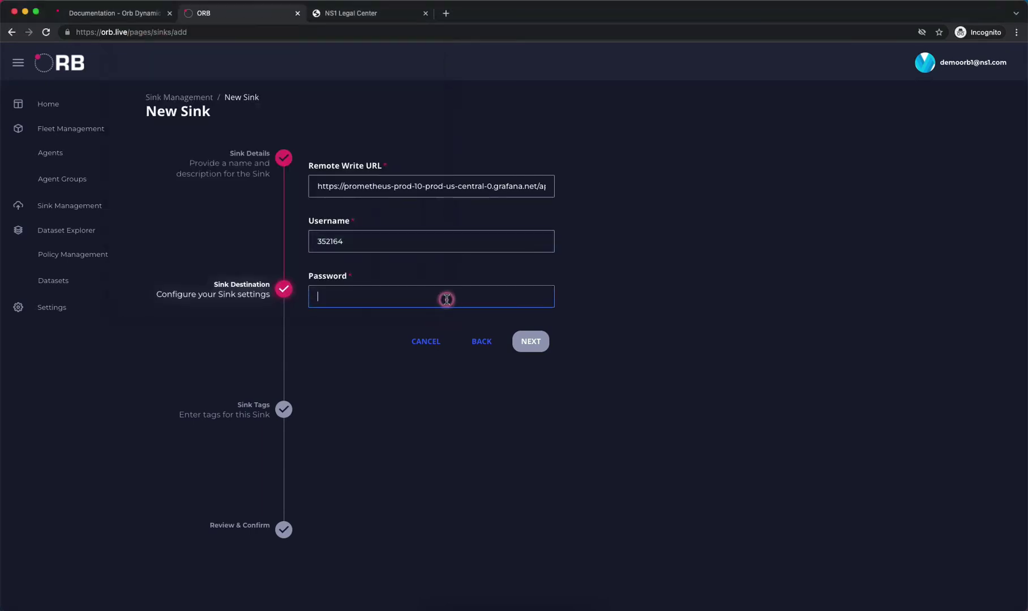
key("super+v")
left_click(531, 341)
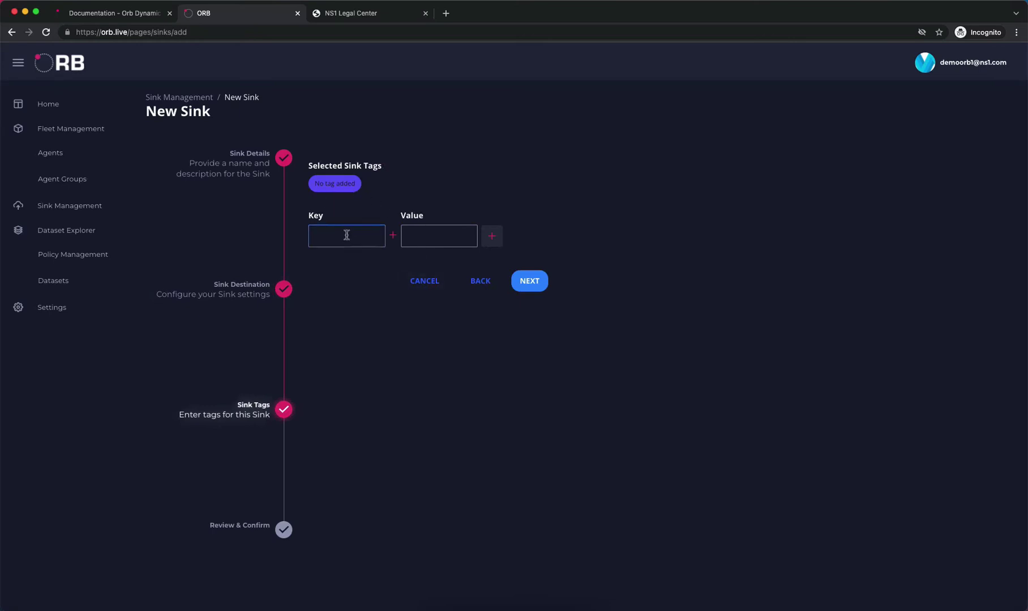
Skip past the tags and review steps and save the prometheus sink described 'grafana cloud'
left_click(417, 235)
left_click(529, 281)
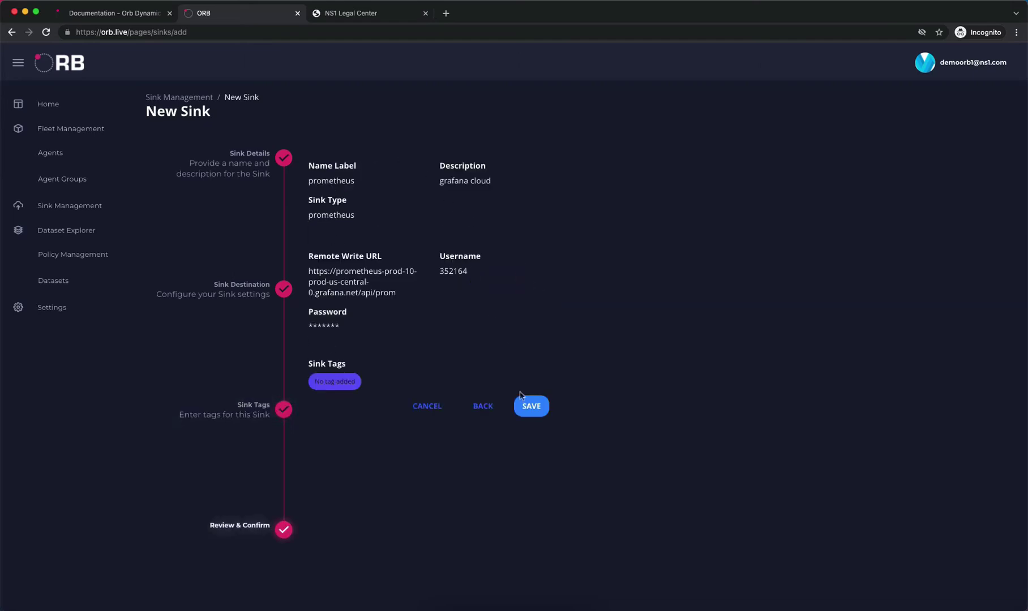
left_click(533, 407)
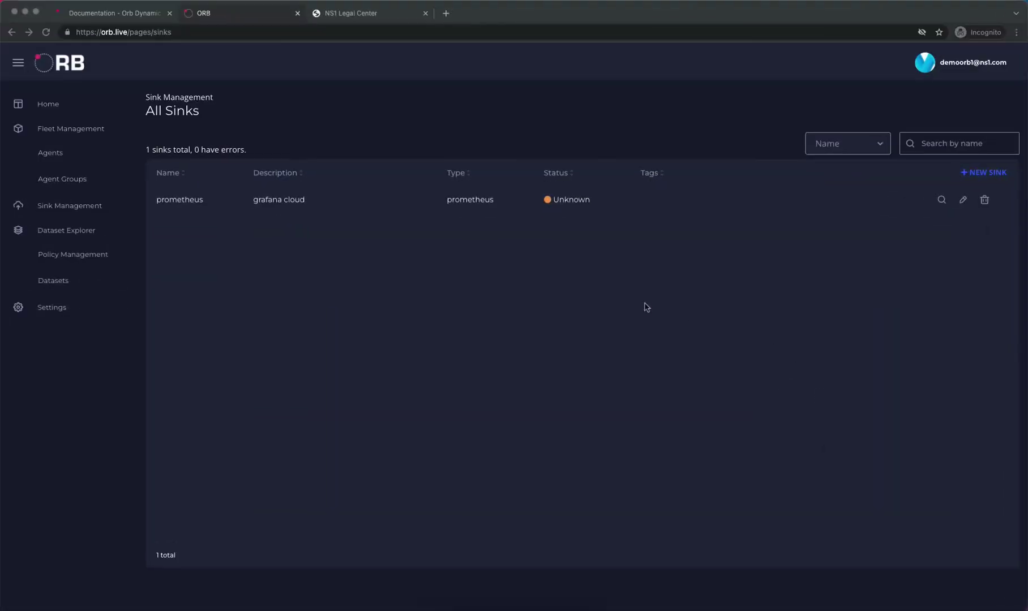
left_click(647, 308)
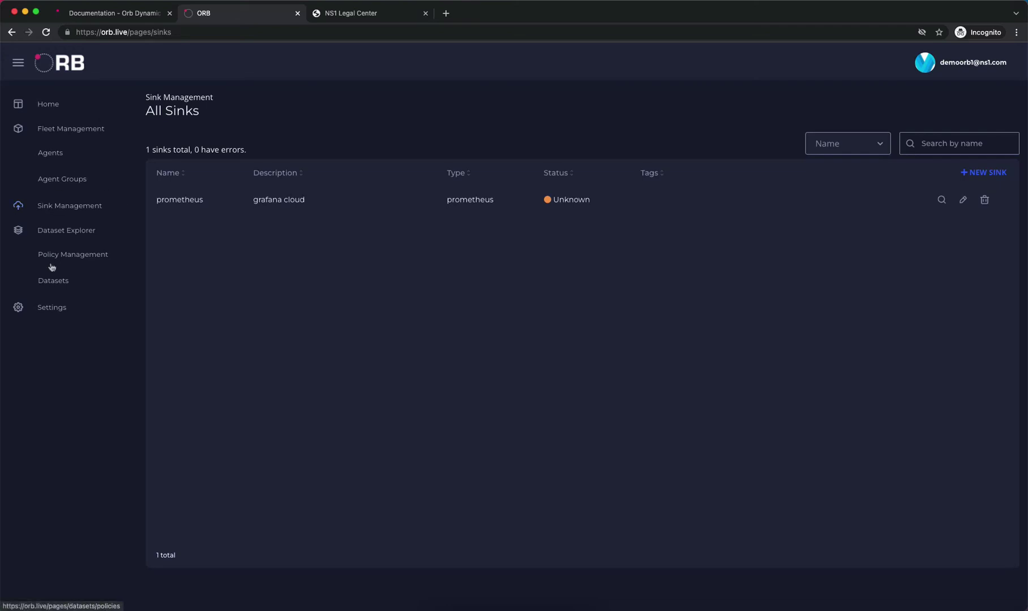
Start a new dataset in Datasets and name it 'general'
left_click(56, 282)
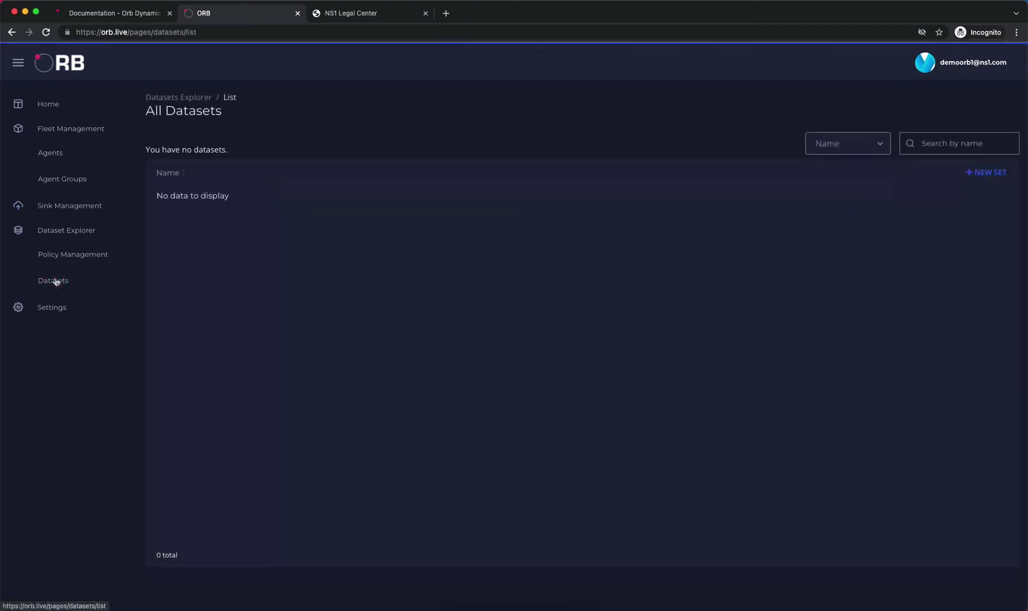
left_click(986, 172)
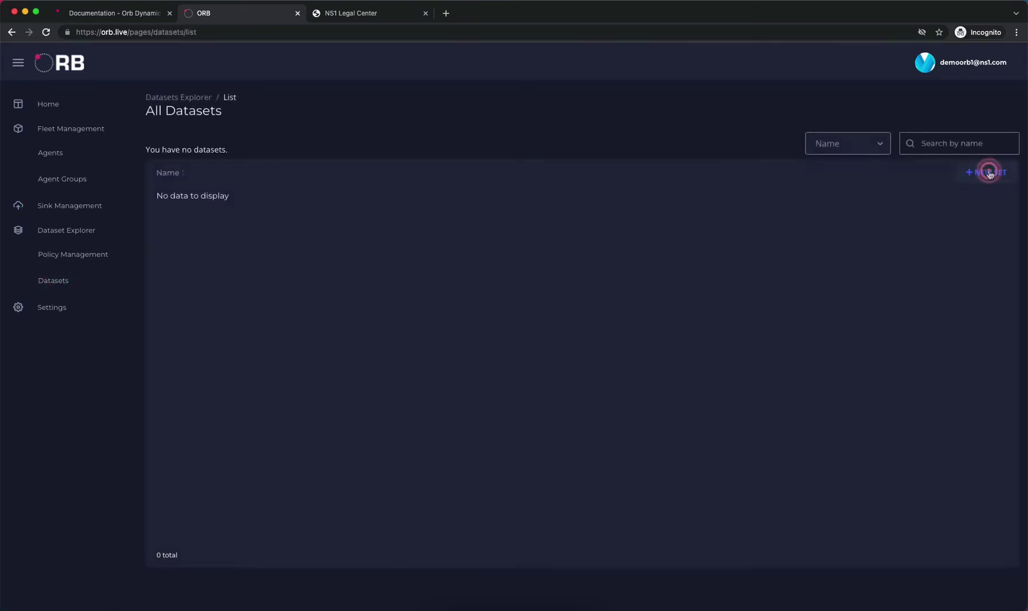
left_click(346, 189)
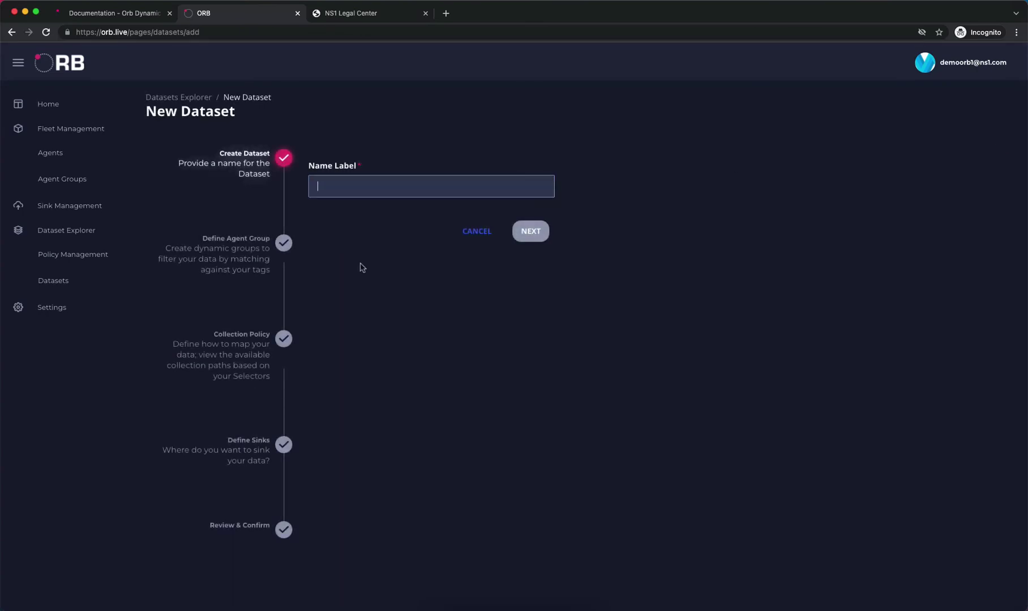
type("general")
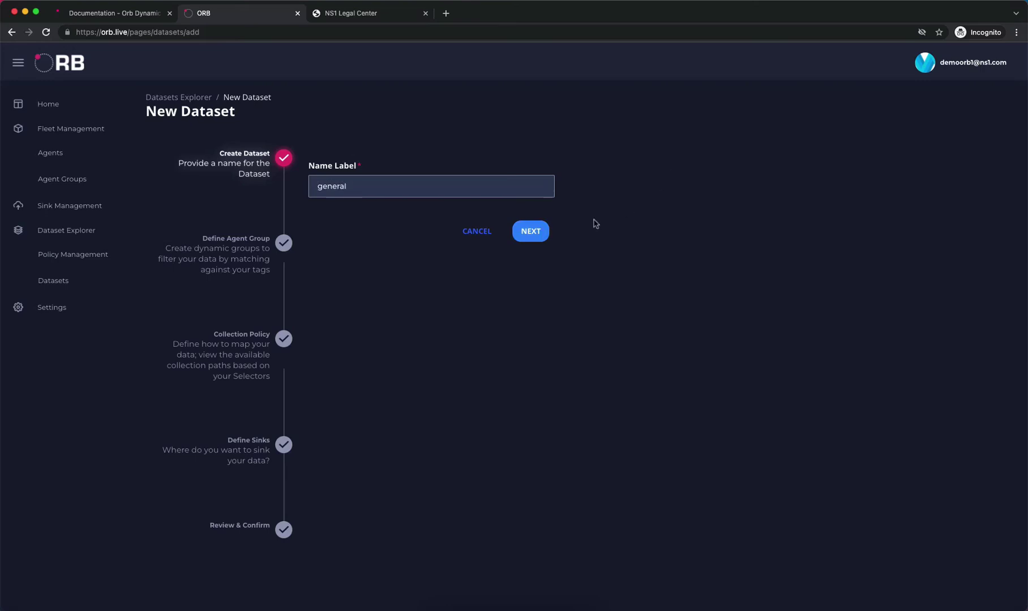
left_click(535, 234)
Choose test-group as the agent group and general as the collection policy
left_click(459, 187)
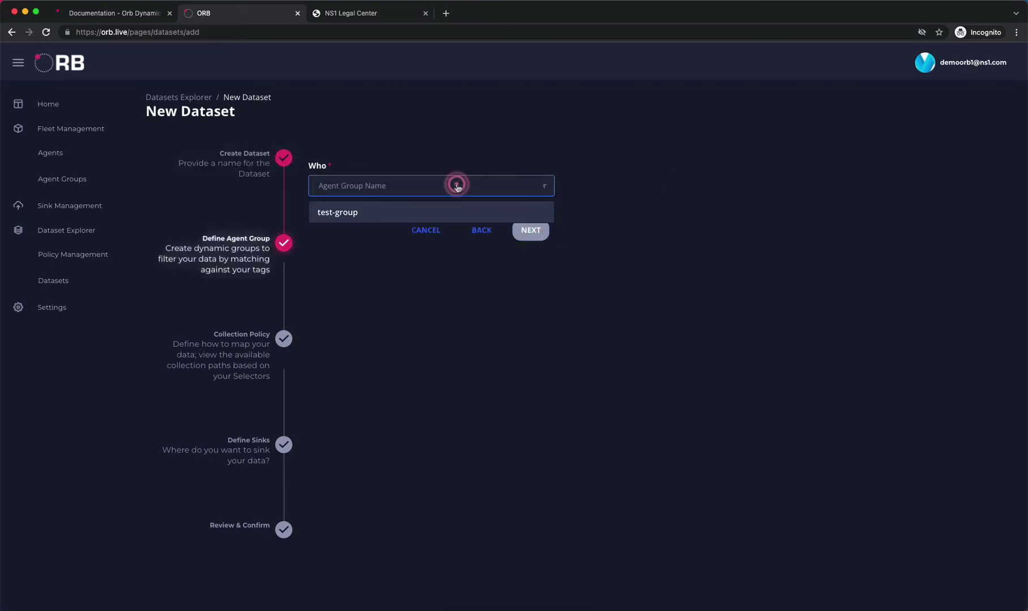
left_click(367, 211)
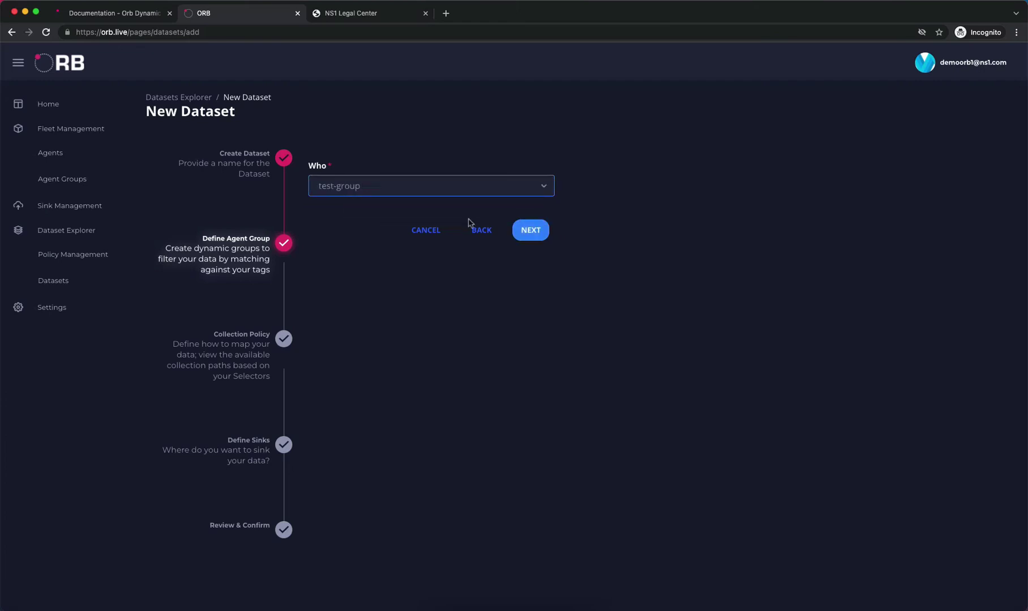
left_click(530, 231)
left_click(387, 187)
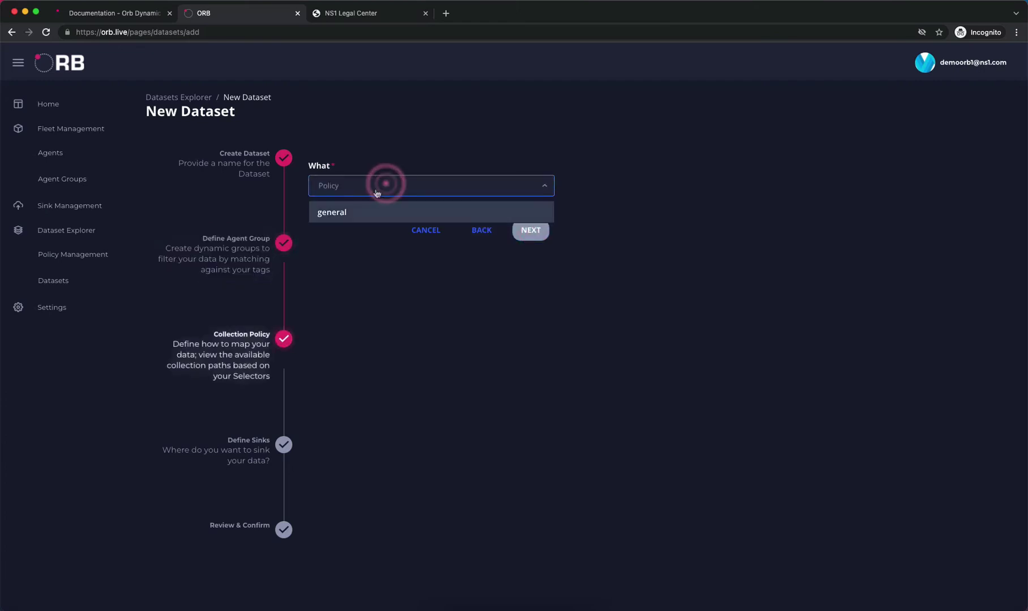
left_click(332, 213)
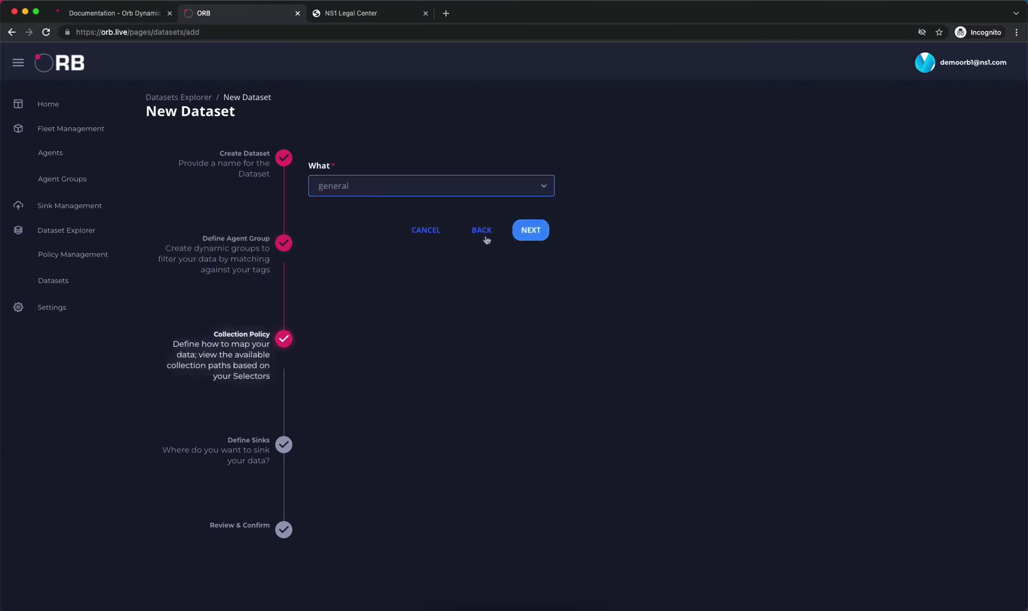
left_click(529, 237)
Add the prometheus sink to the dataset and save it
left_click(409, 186)
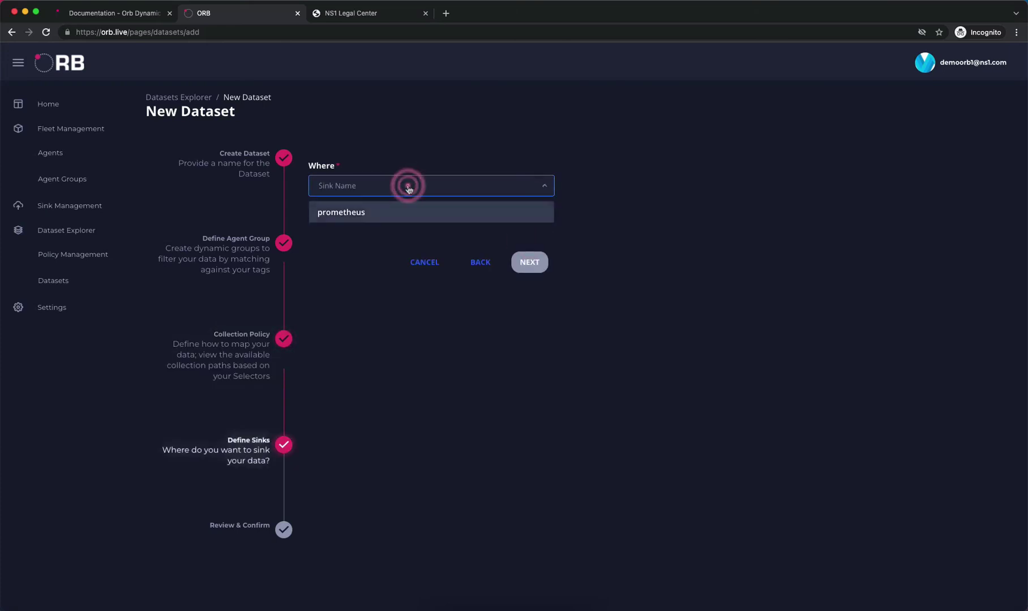
left_click(354, 213)
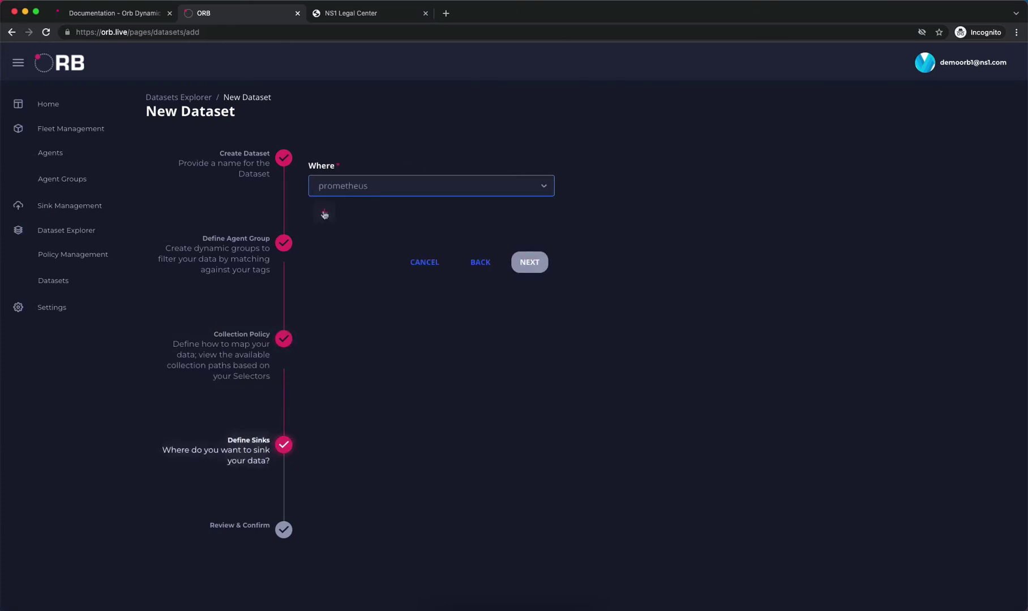
left_click(324, 214)
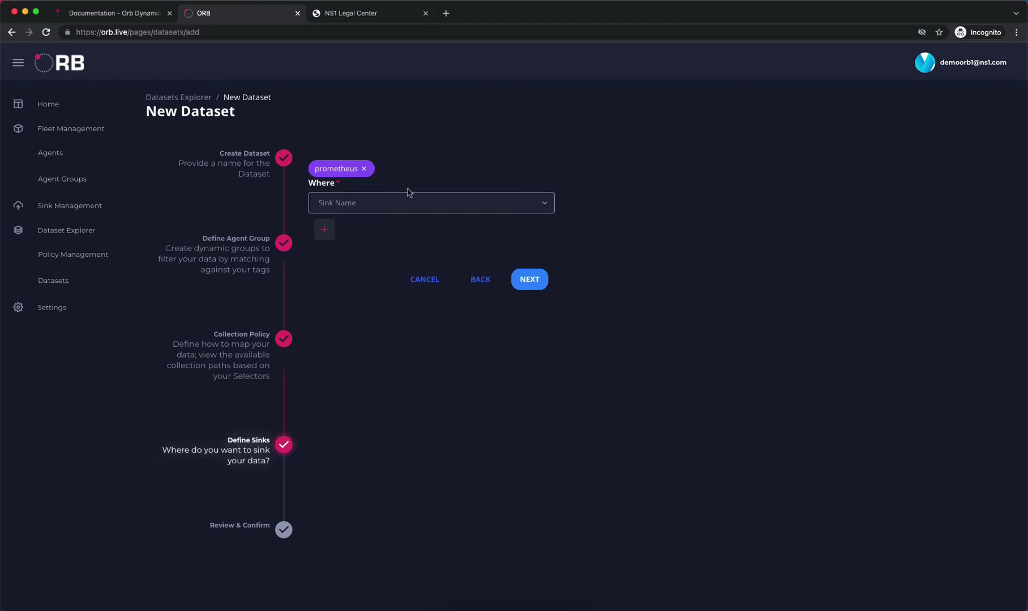
left_click(528, 280)
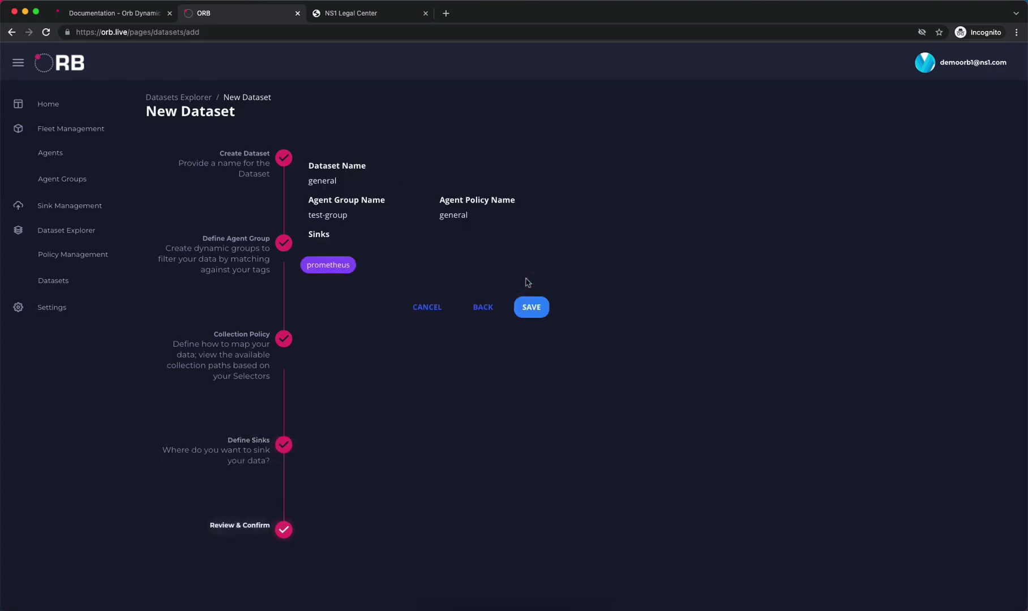
left_click(530, 307)
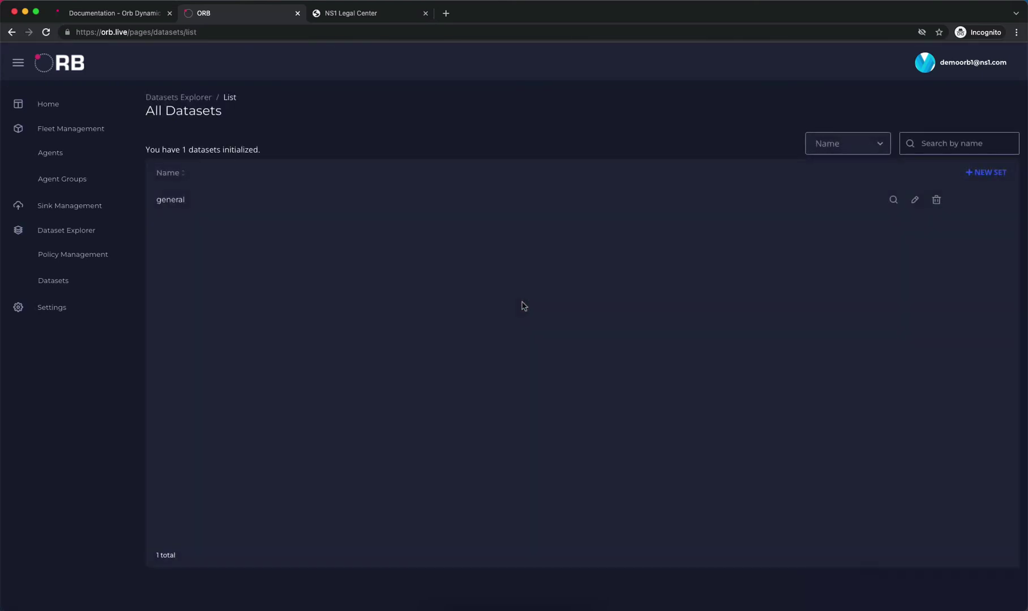
Open demo-agent from the Agents list and expand its 'Policy: general' row
left_click(60, 154)
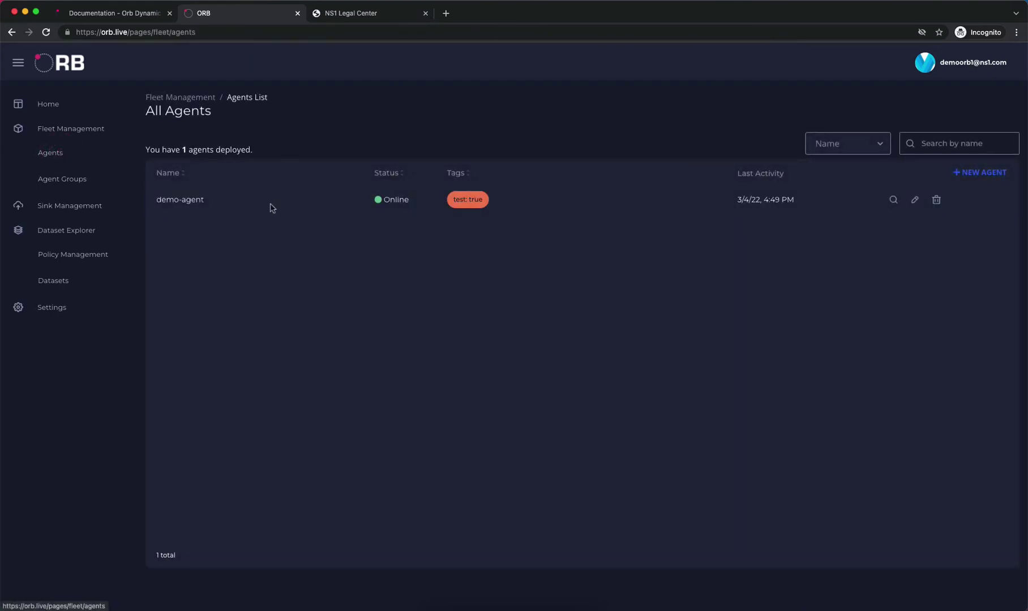
left_click(188, 204)
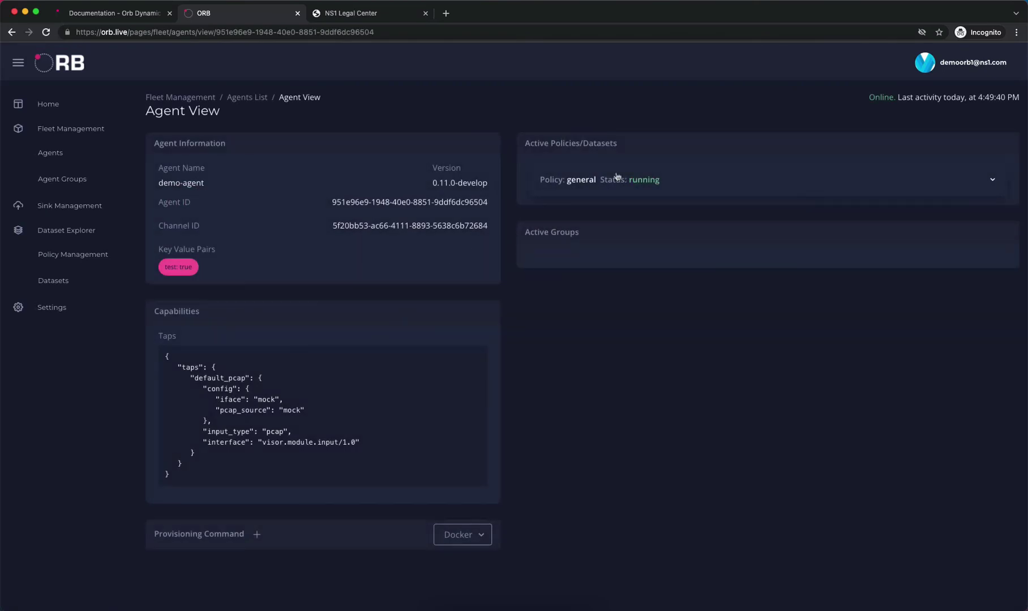
left_click(577, 183)
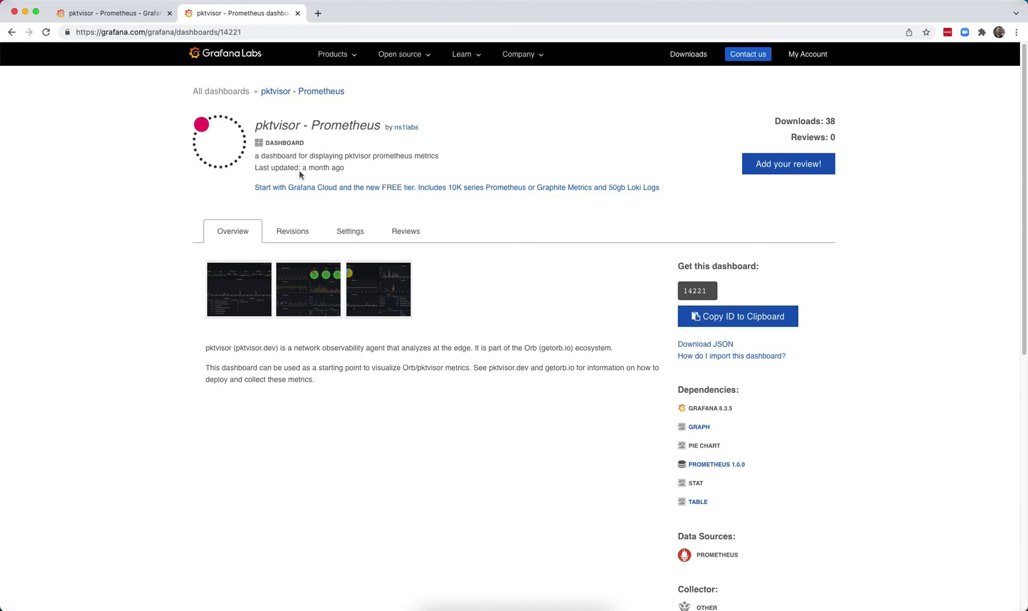
On the pktvisor Grafana dashboard, confirm instance demo-agent and filter policy = general
left_click(119, 15)
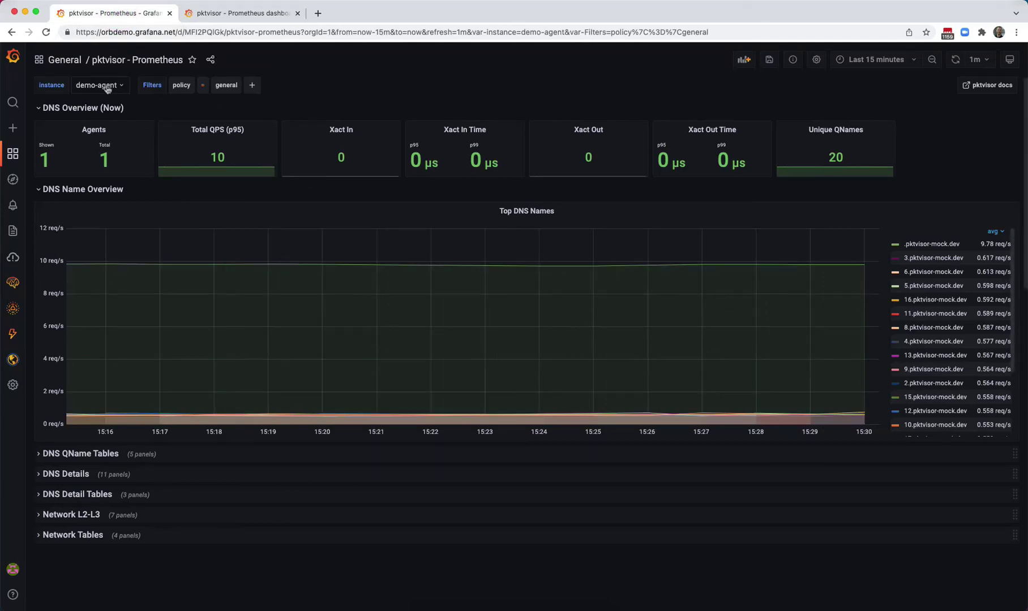
left_click(107, 90)
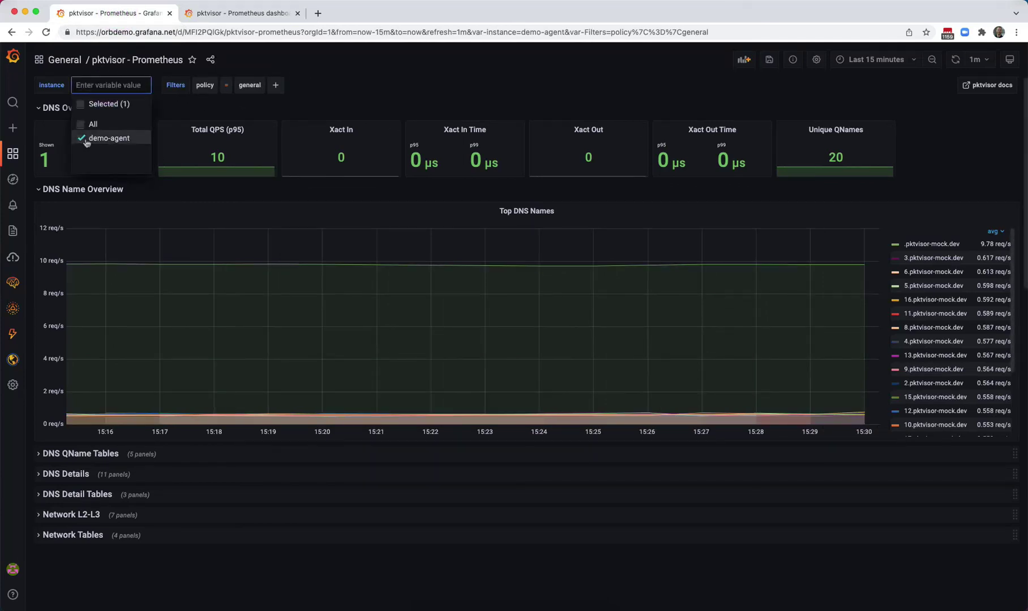
left_click(365, 94)
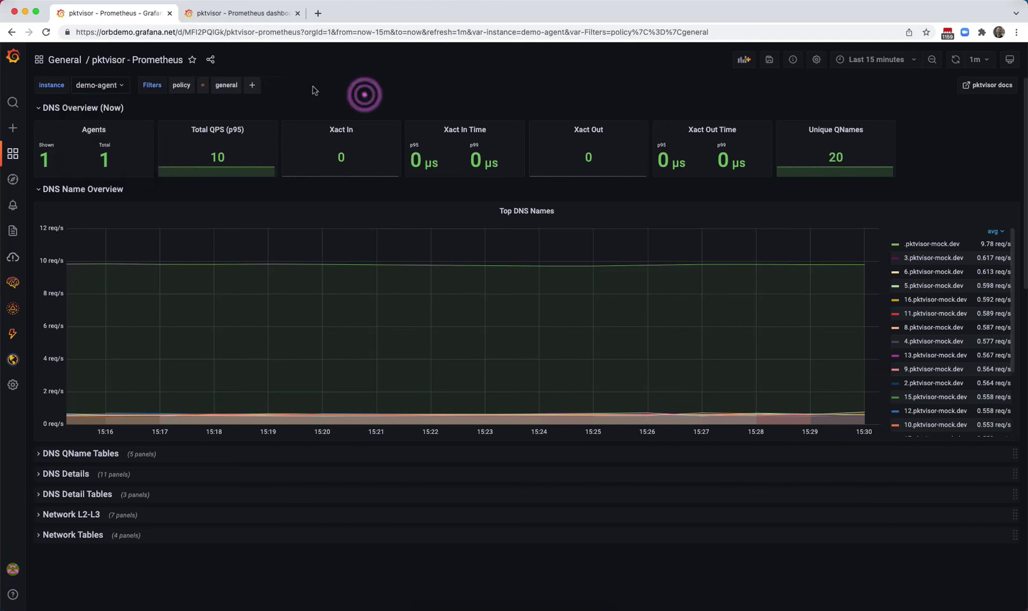
left_click(186, 89)
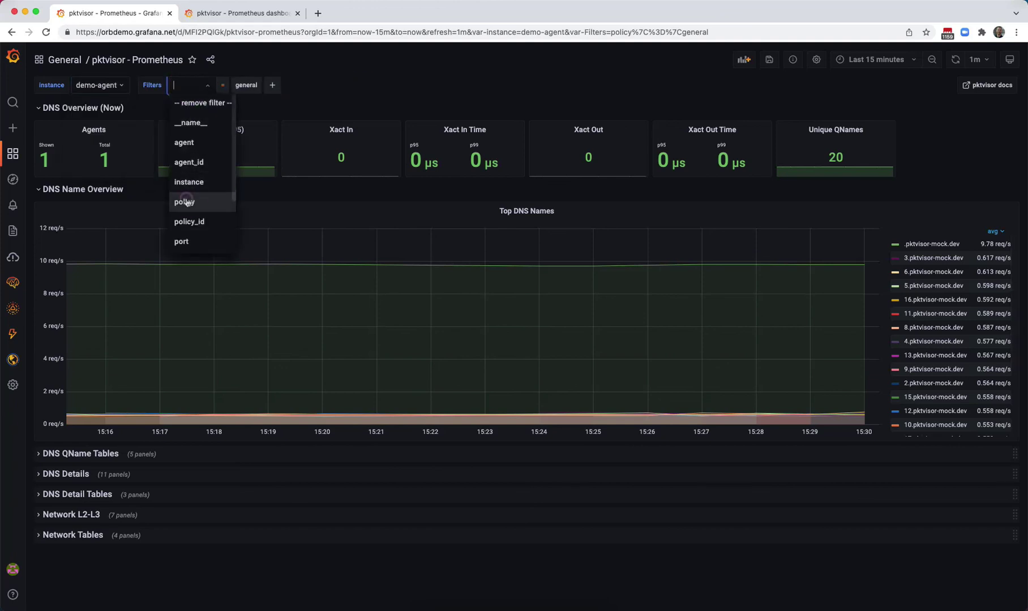
left_click(186, 200)
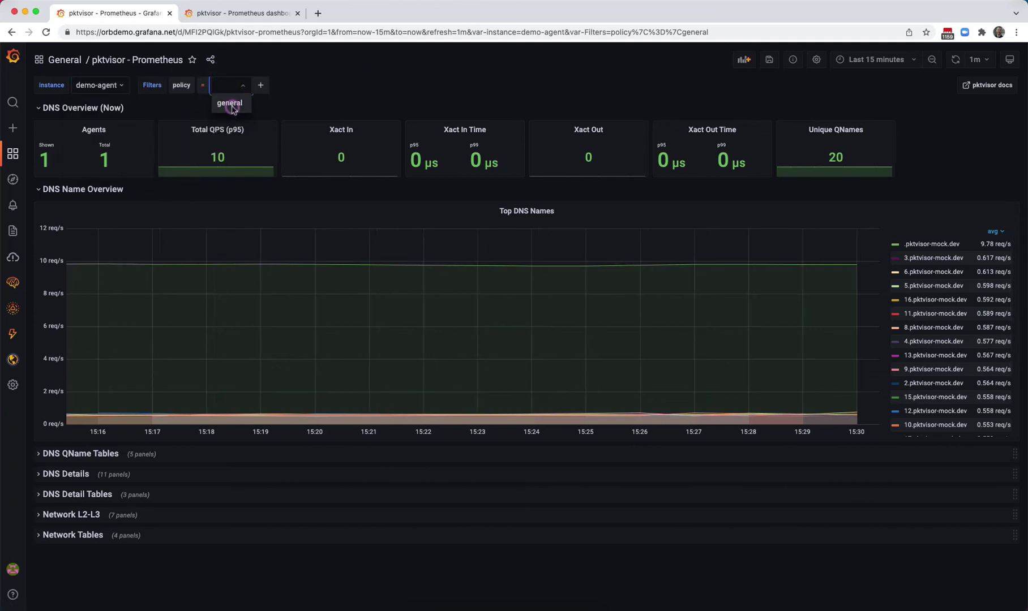
left_click(342, 92)
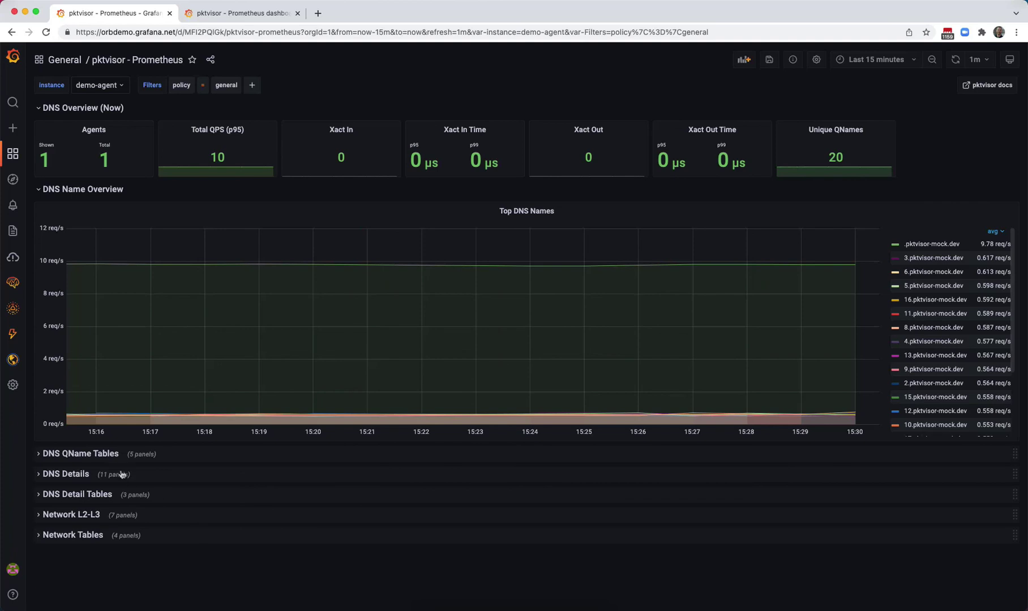
Expand the DNS QName Tables and Network L2-L3 rows, then go back to Orb's agent details
left_click(73, 454)
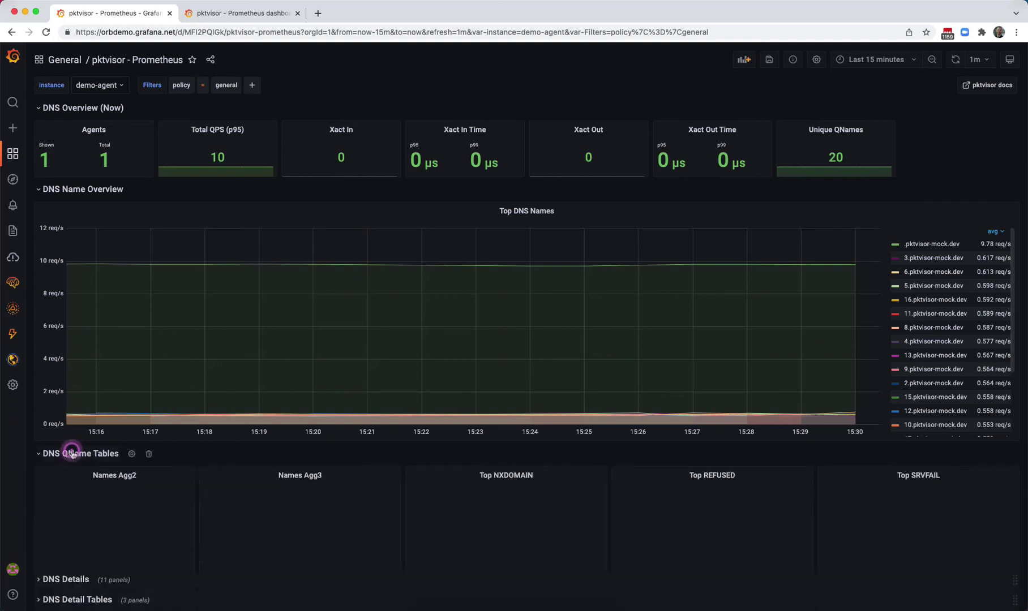
scroll(132, 447, "down", 3)
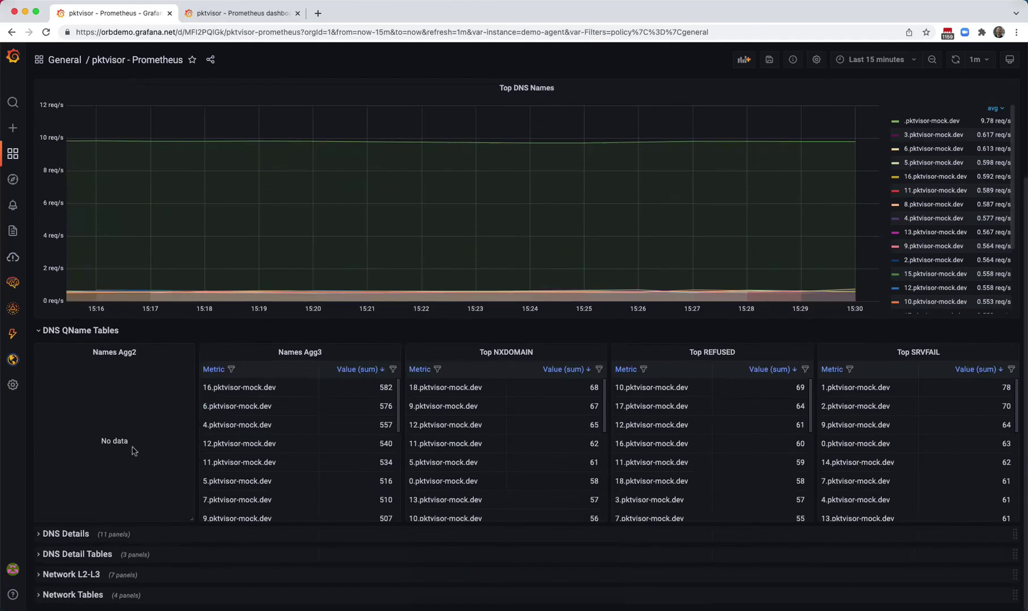
left_click(63, 575)
scroll(190, 429, "down", 8)
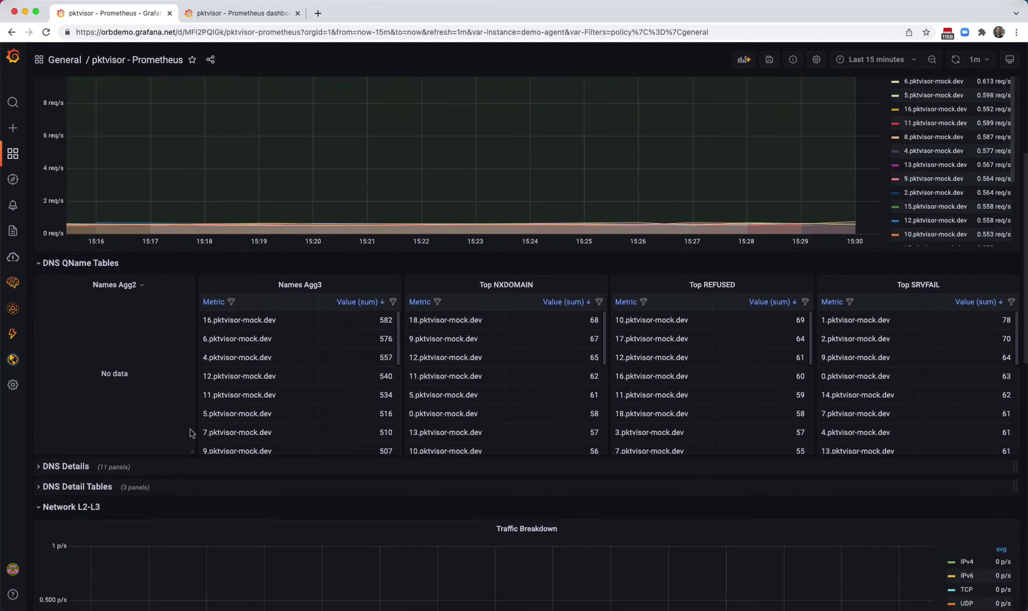
scroll(190, 430, "down", 5)
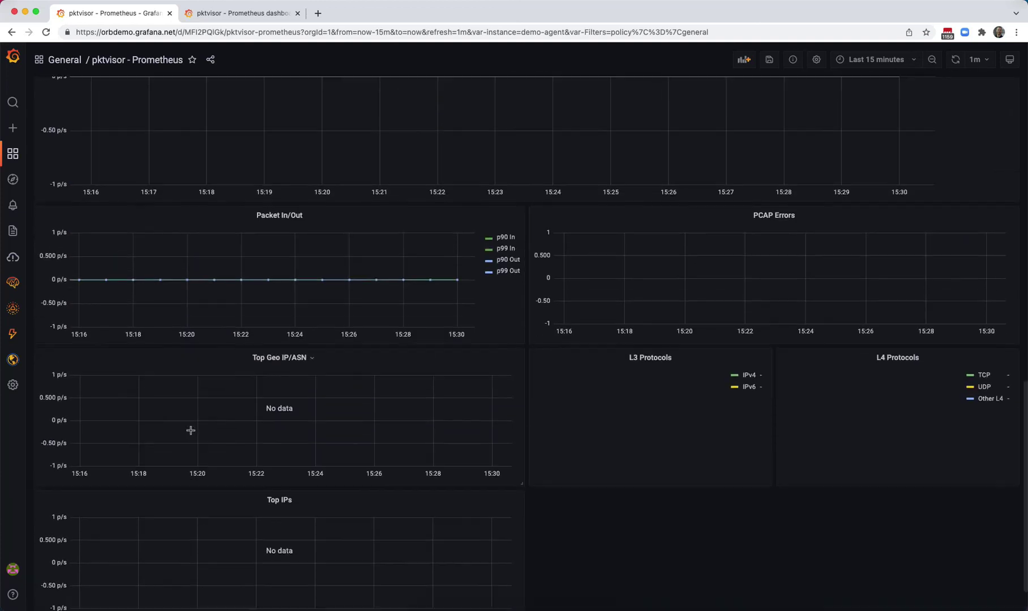
scroll(190, 430, "up", 20)
scroll(190, 431, "up", 1)
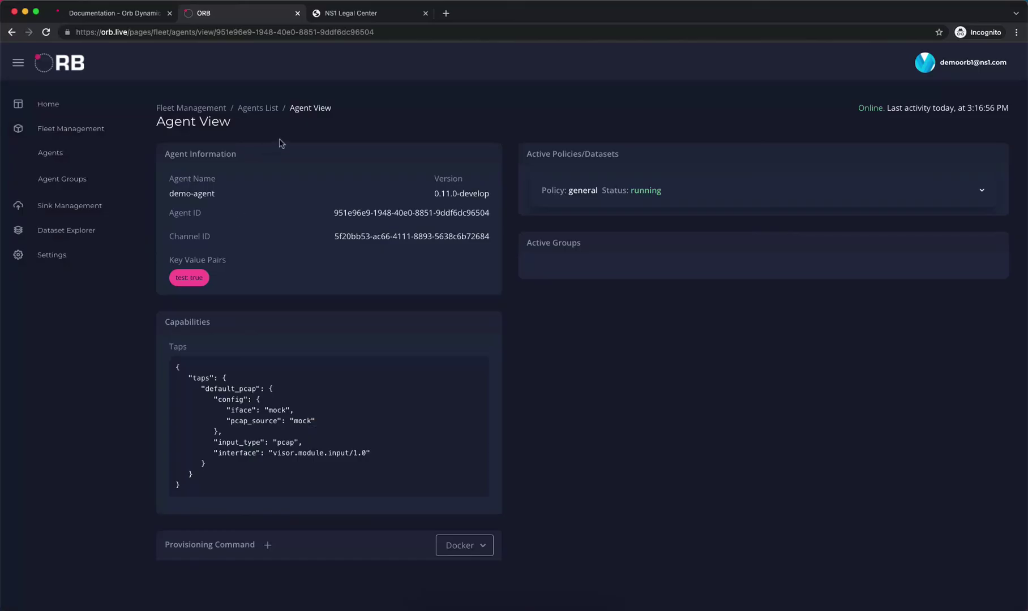
left_click(292, 138)
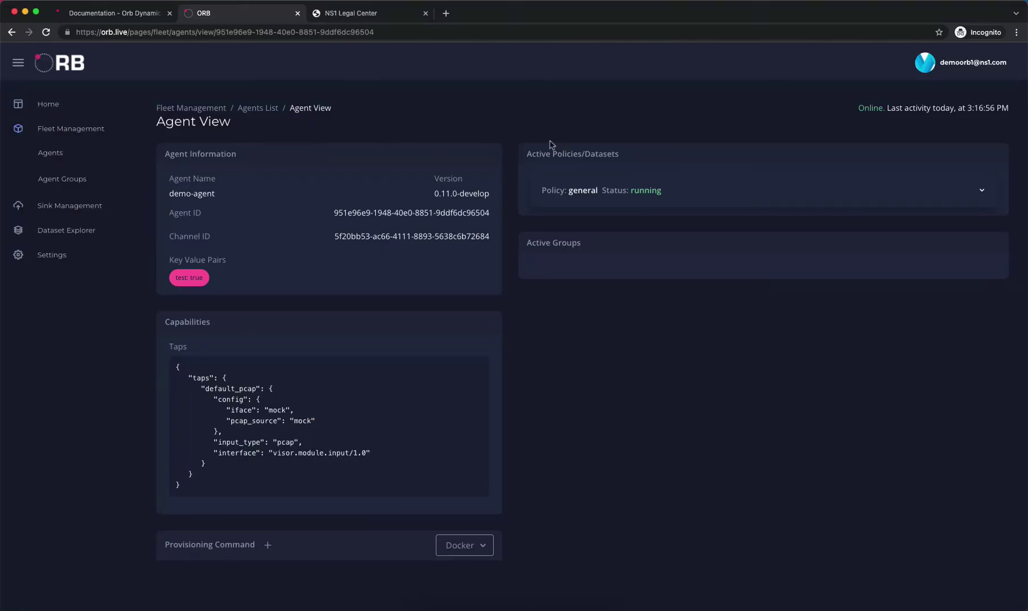